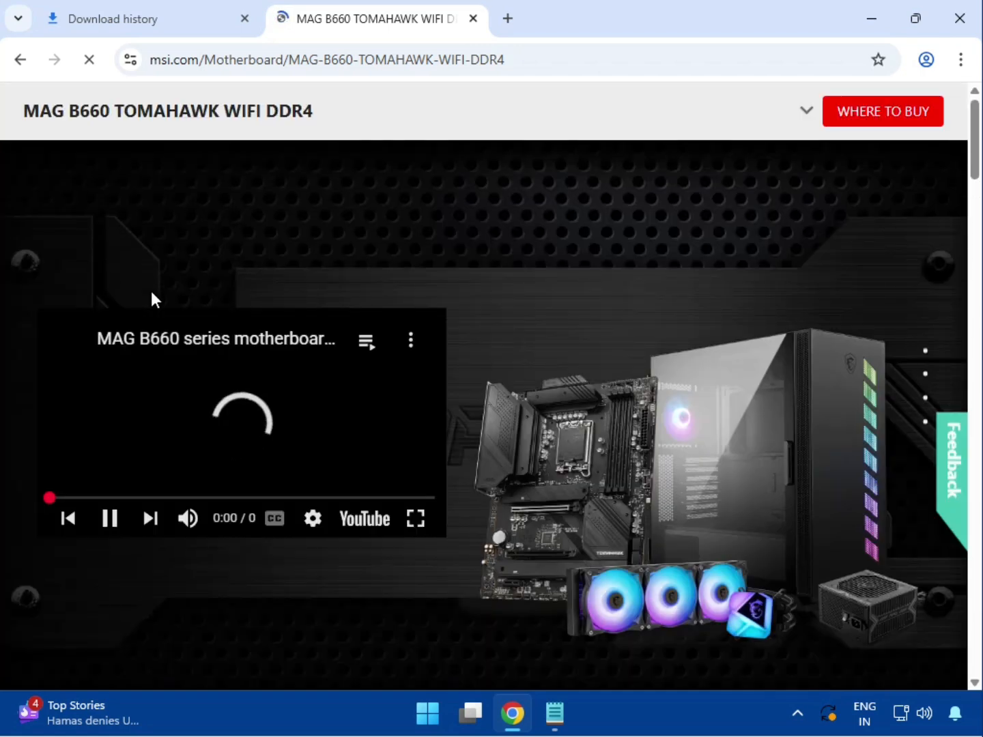
Open the Support page for the MAG B660 TOMAHAWK WIFI DDR4 motherboard
click(805, 113)
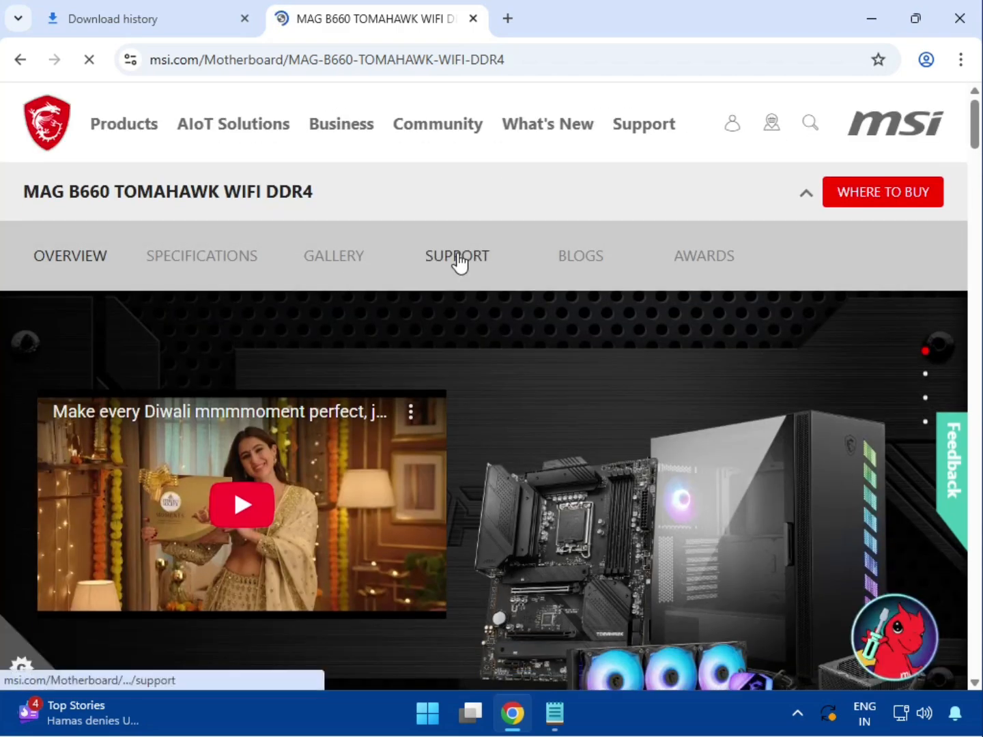
click(457, 256)
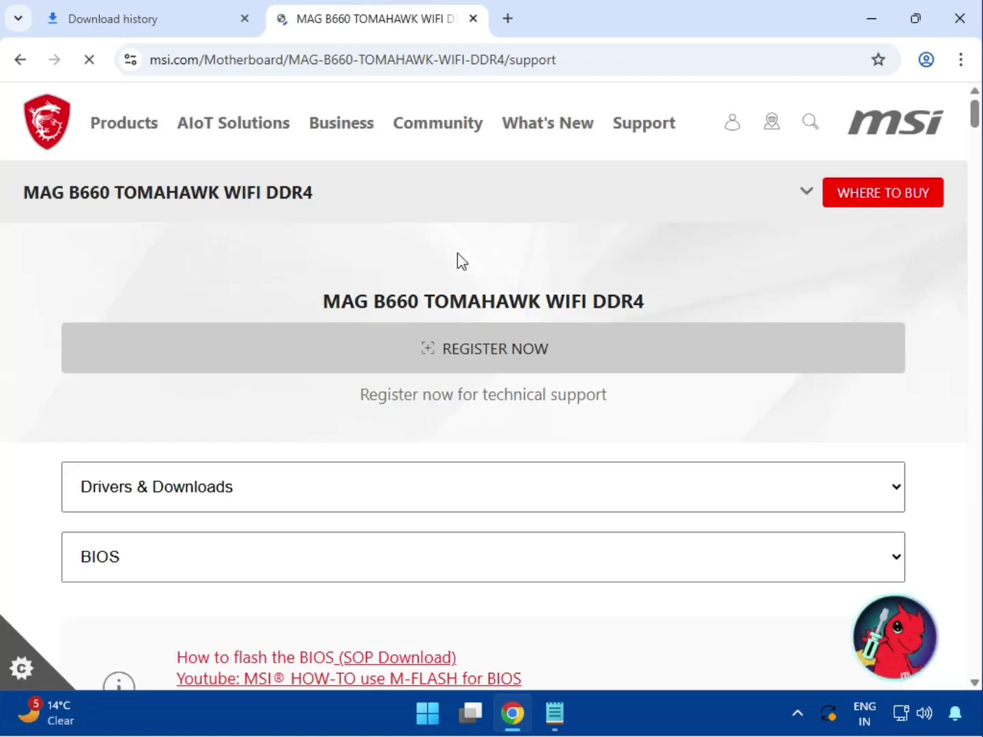
scroll(230, 507, down, 3)
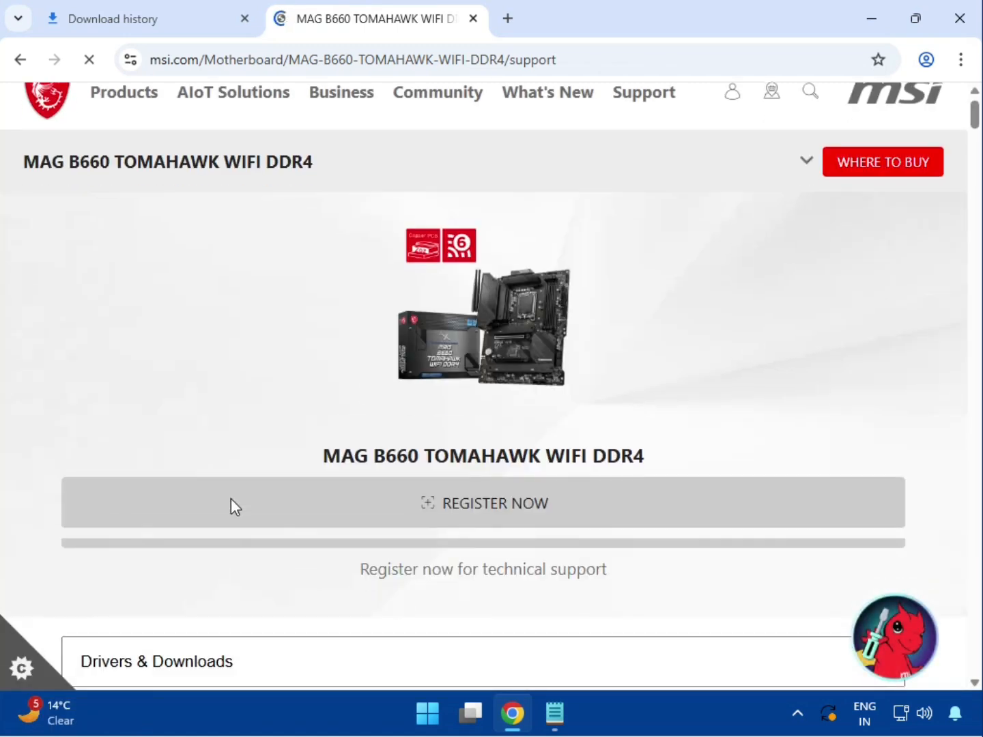
Show the Driver category under Drivers & Downloads and set the operating system to Win11 64
click(184, 489)
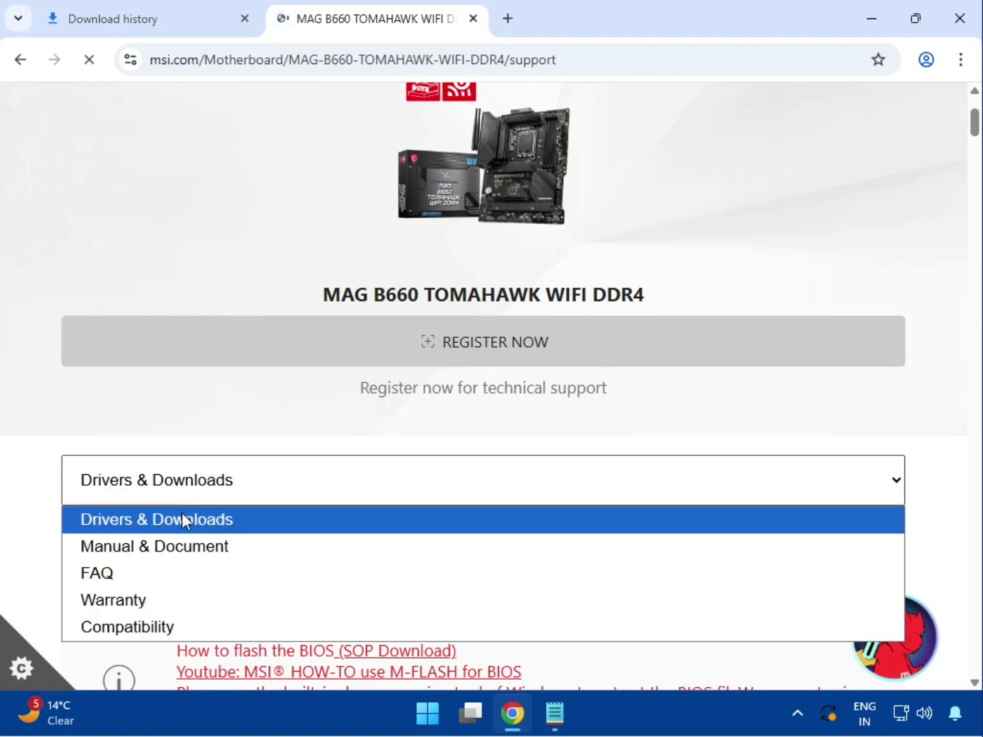
click(187, 519)
scroll(195, 520, down, 3)
click(144, 382)
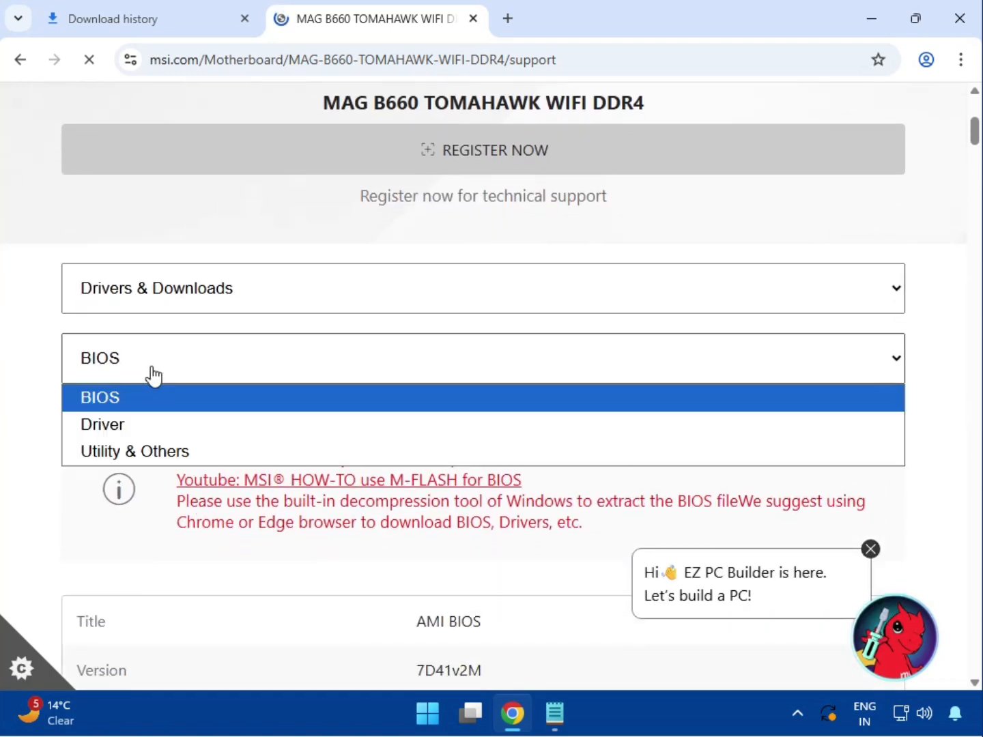
click(149, 425)
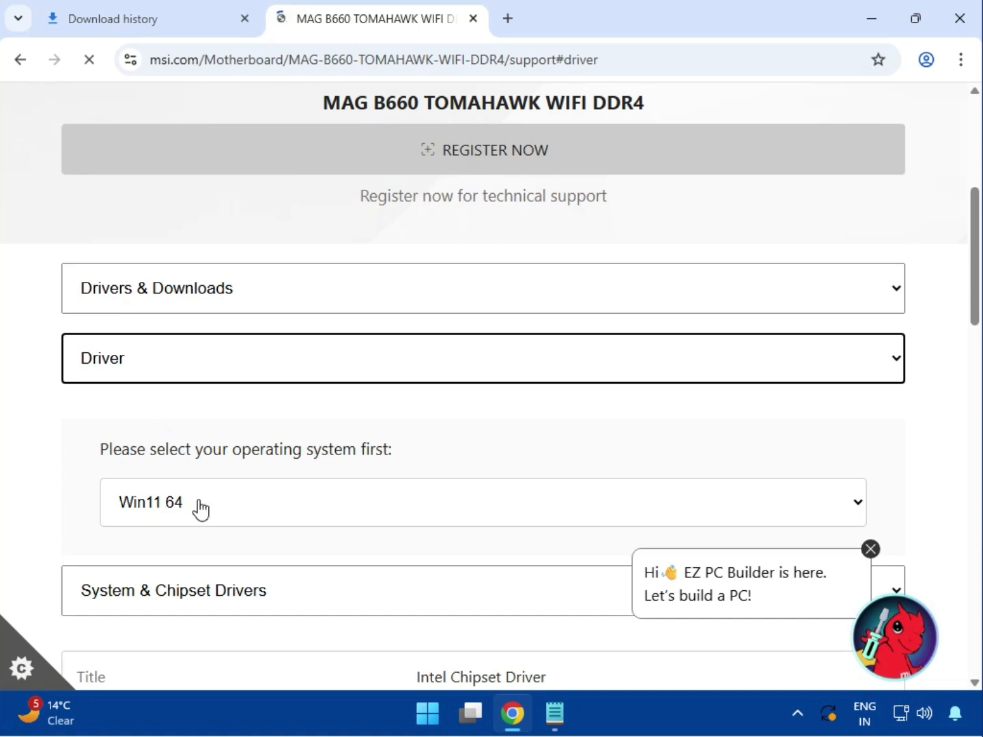
scroll(200, 508, down, 2)
click(170, 423)
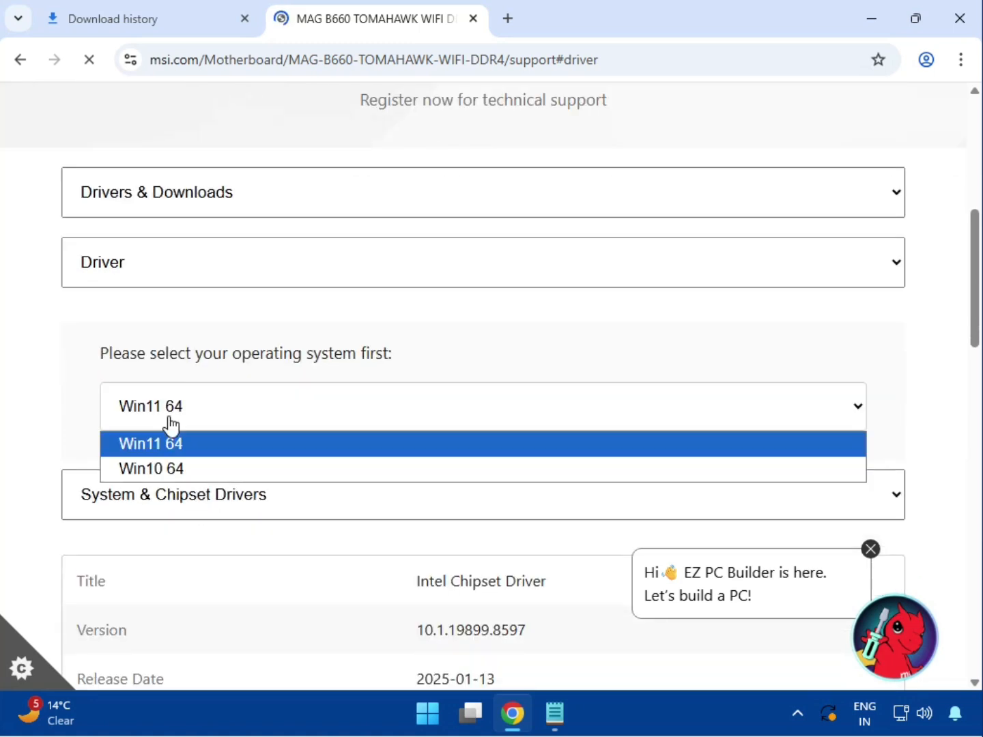
click(200, 444)
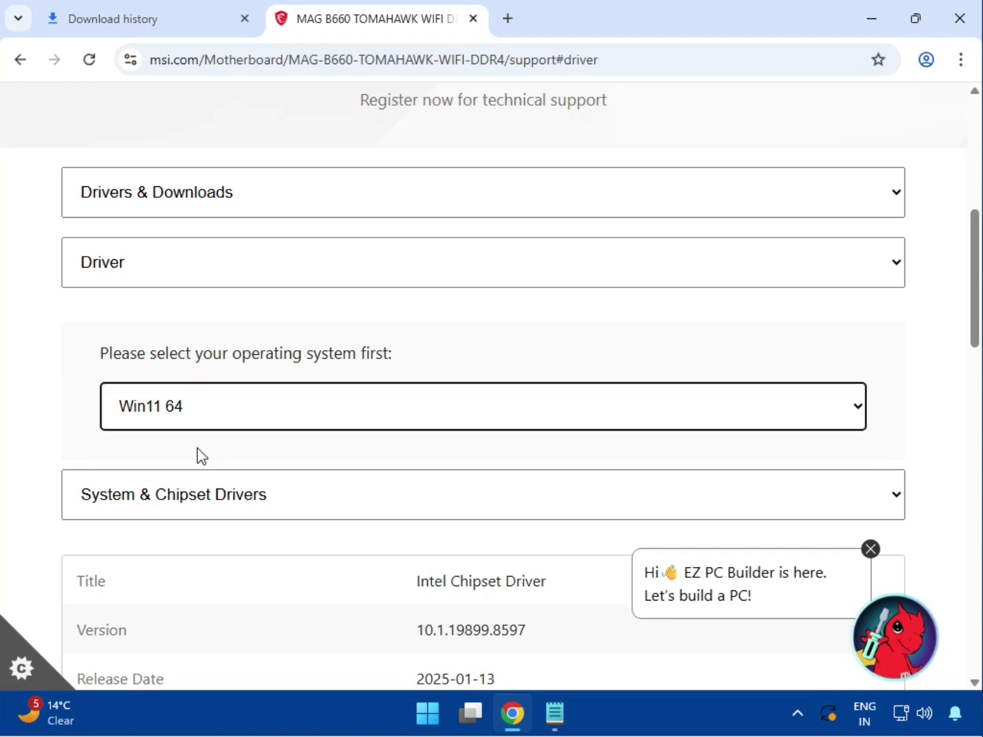
Choose System & Chipset Drivers, dismiss the EZ PC Builder chat message and download the Intel Chipset Driver
scroll(199, 451, down, 2)
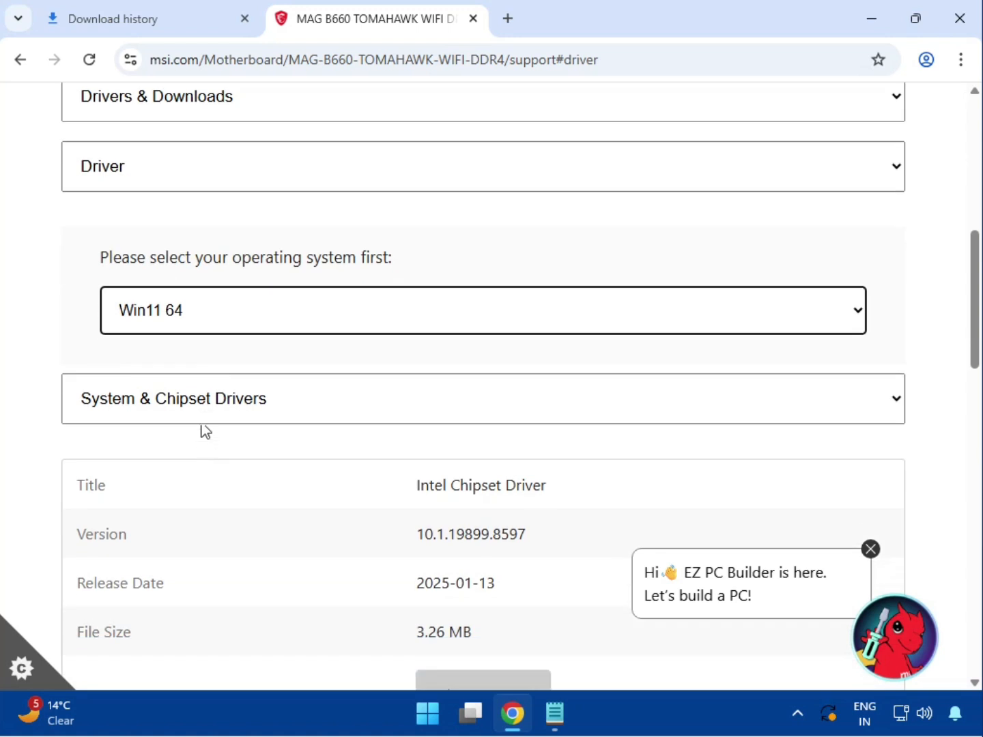
click(215, 413)
click(229, 439)
scroll(259, 439, down, 2)
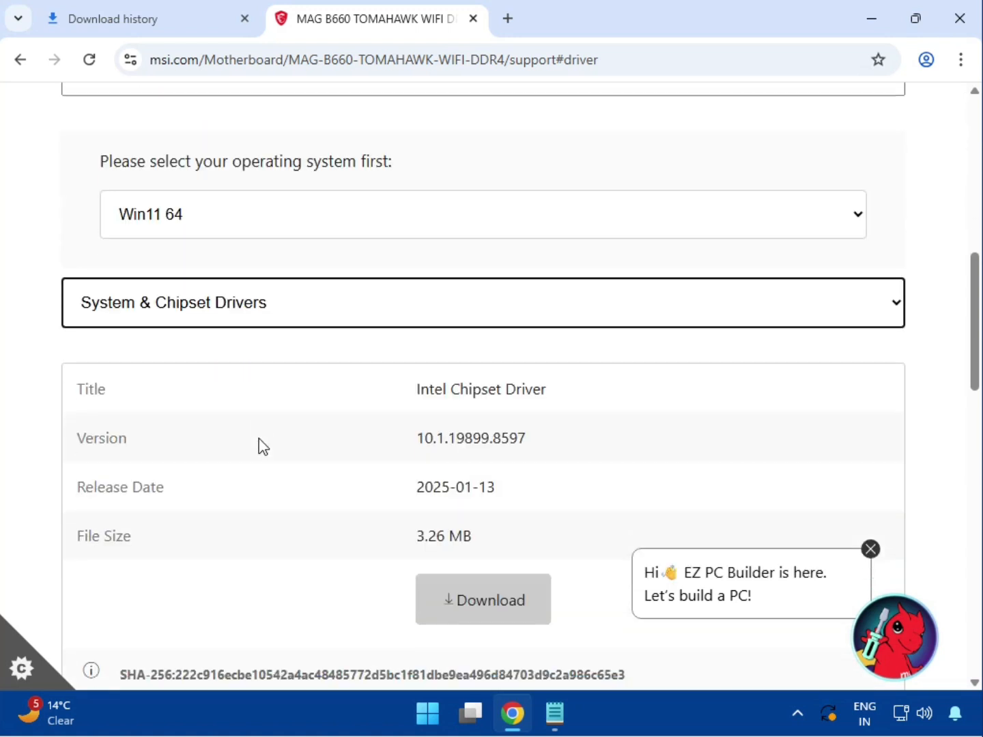
click(870, 550)
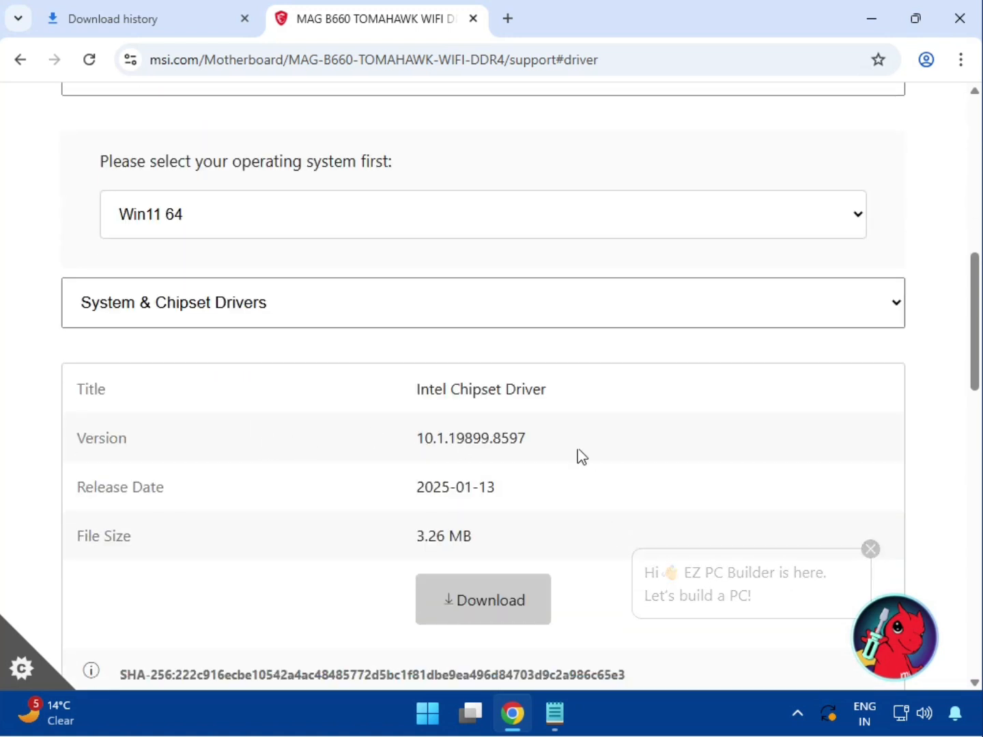
drag(420, 391, 550, 390)
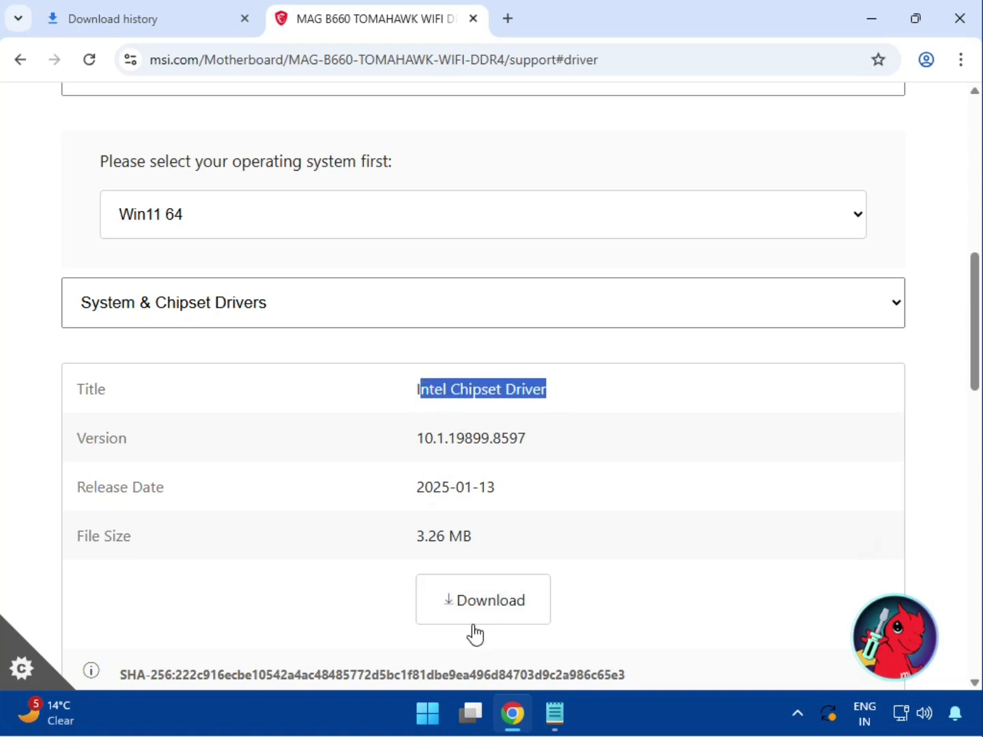
click(464, 629)
click(467, 611)
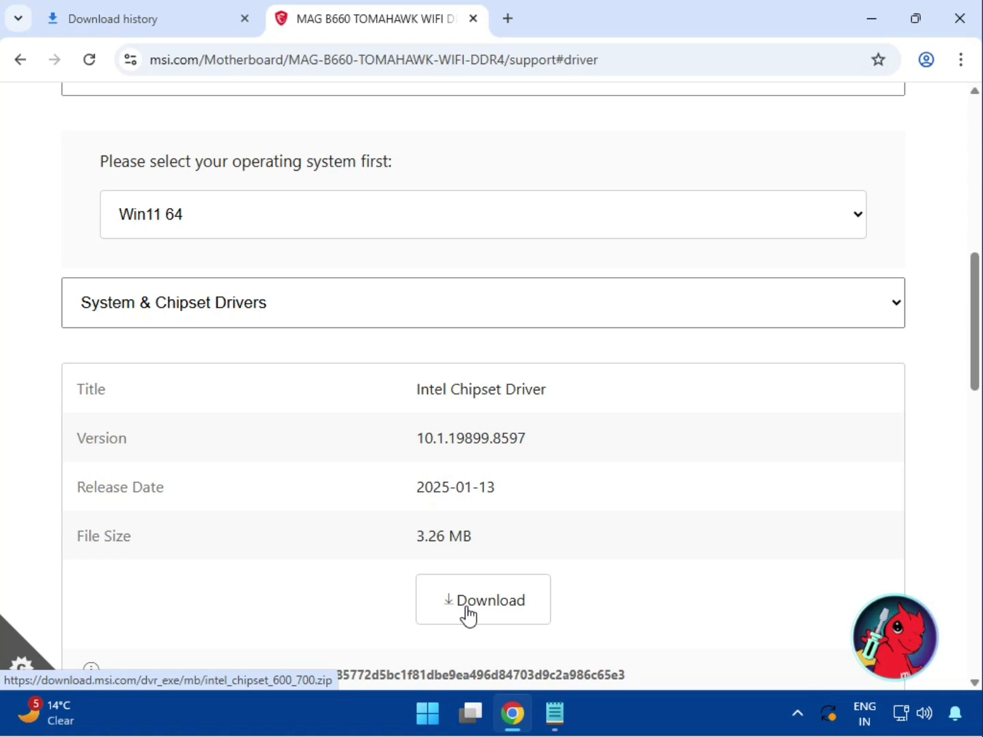
Switch the driver category to On-Board VGA Drivers and download the Intel SVGA Drivers
click(248, 323)
key(Escape)
key(Down)
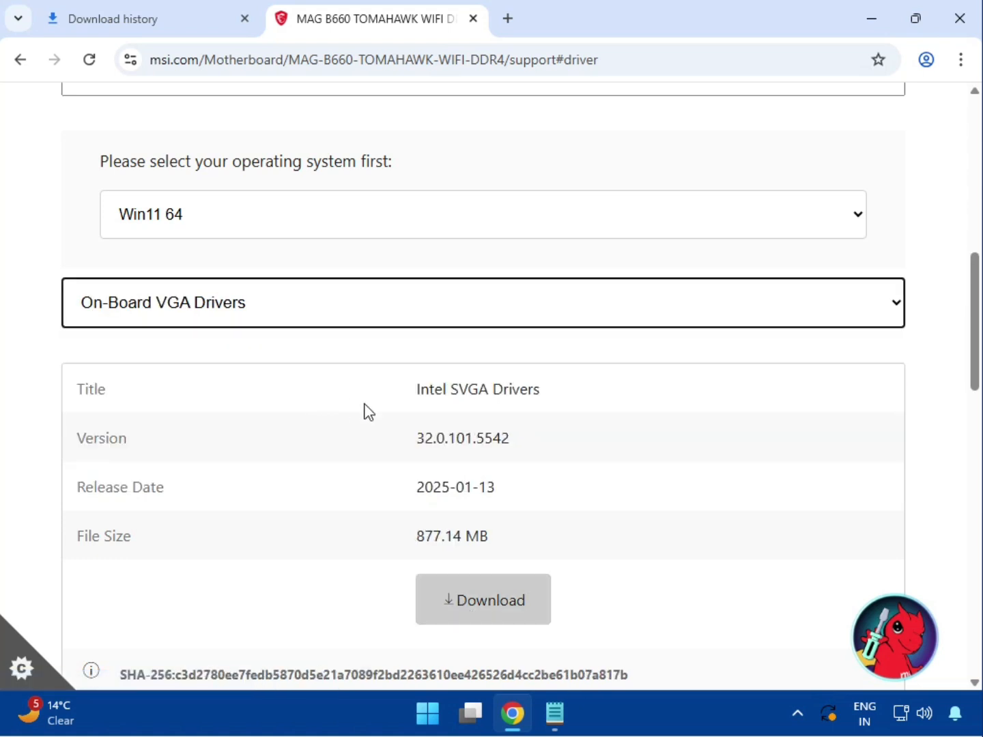
drag(413, 389, 564, 386)
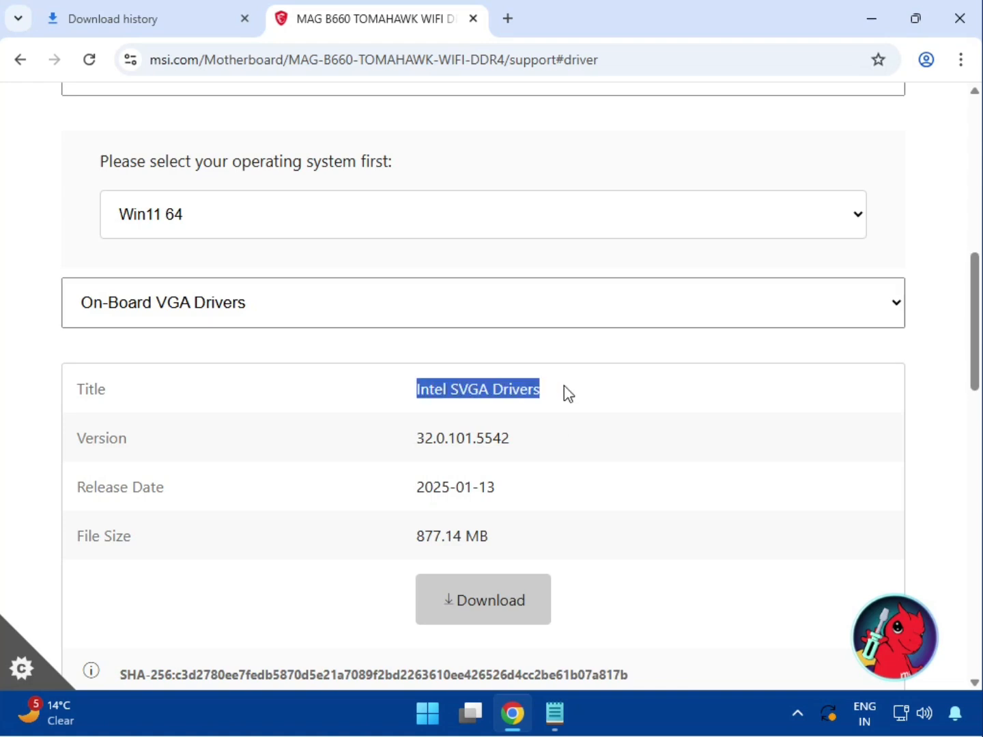
click(455, 604)
scroll(454, 605, down, 3)
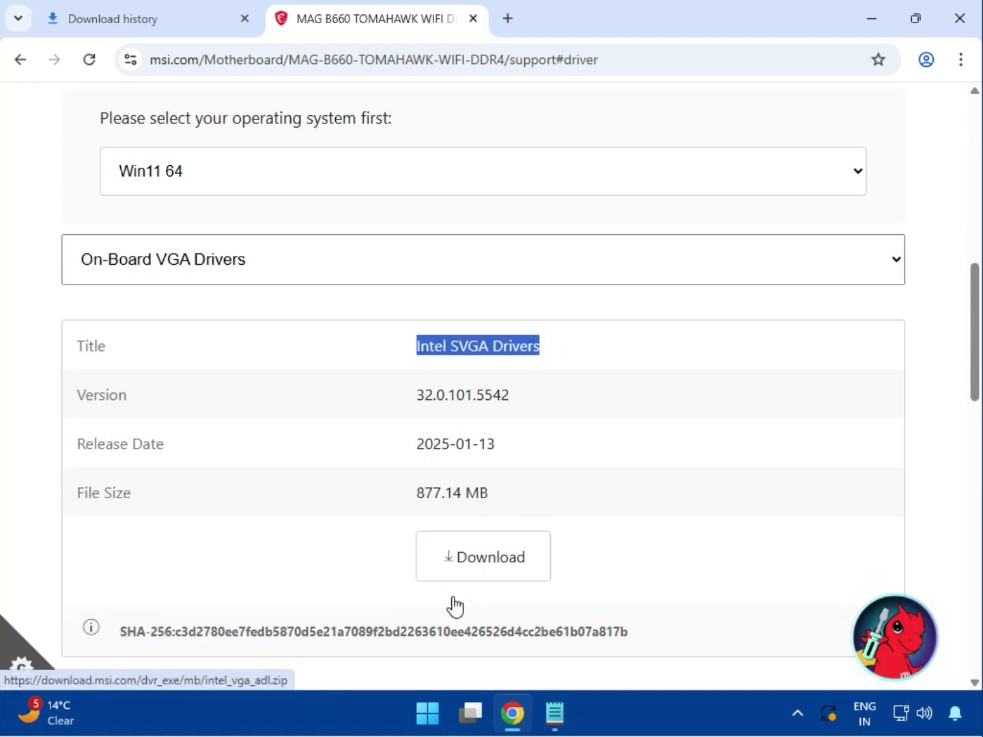
scroll(453, 600, up, 3)
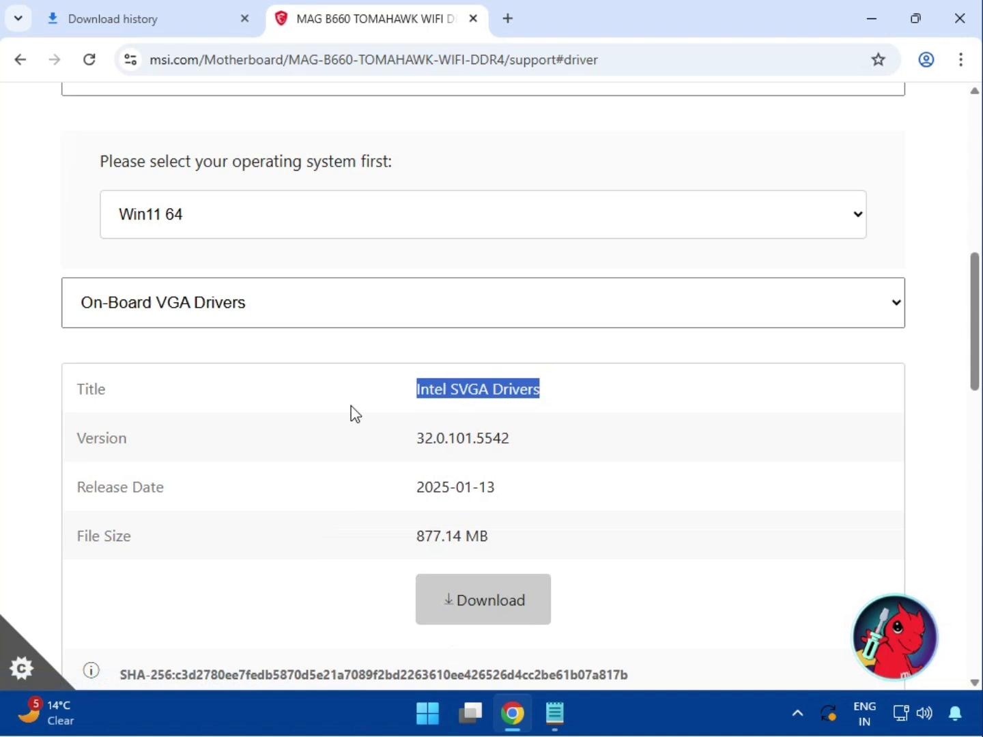
Switch the driver category to On-Board Audio Drivers and examine the Realtek HD Universal Driver entry and its note
click(243, 324)
click(189, 397)
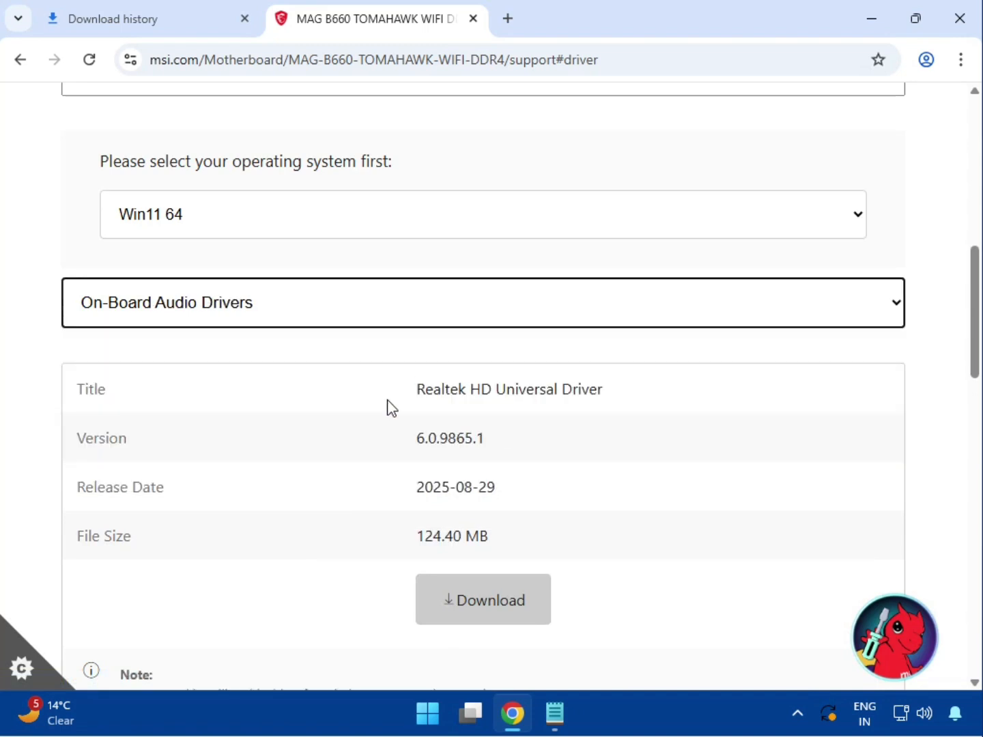
drag(419, 389, 645, 400)
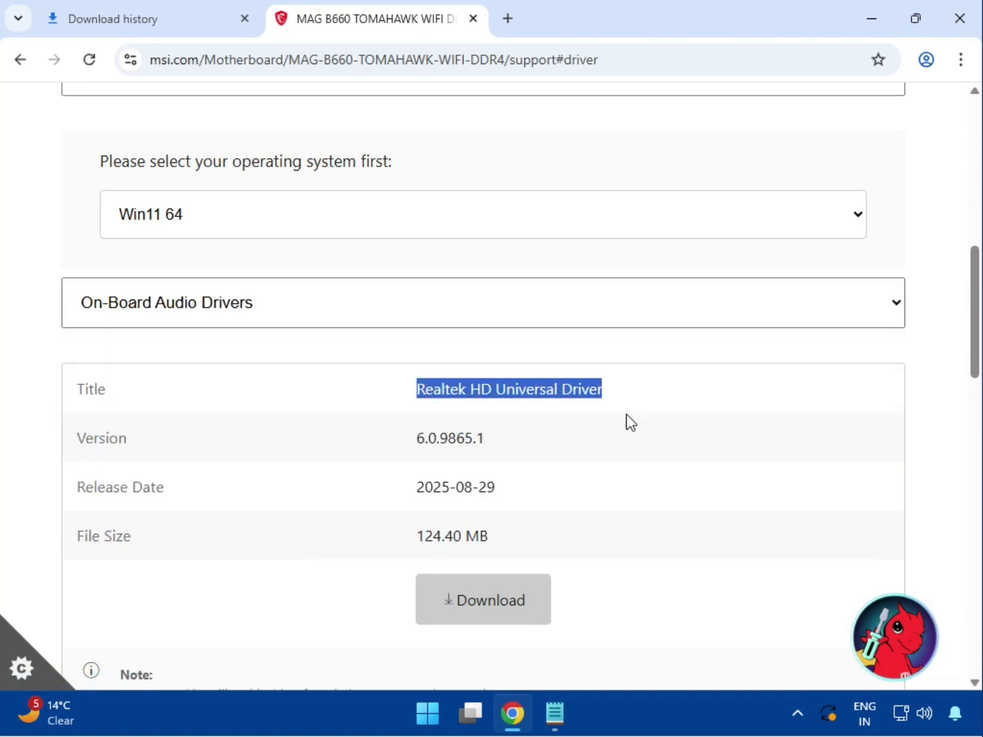
scroll(490, 603, down, 4)
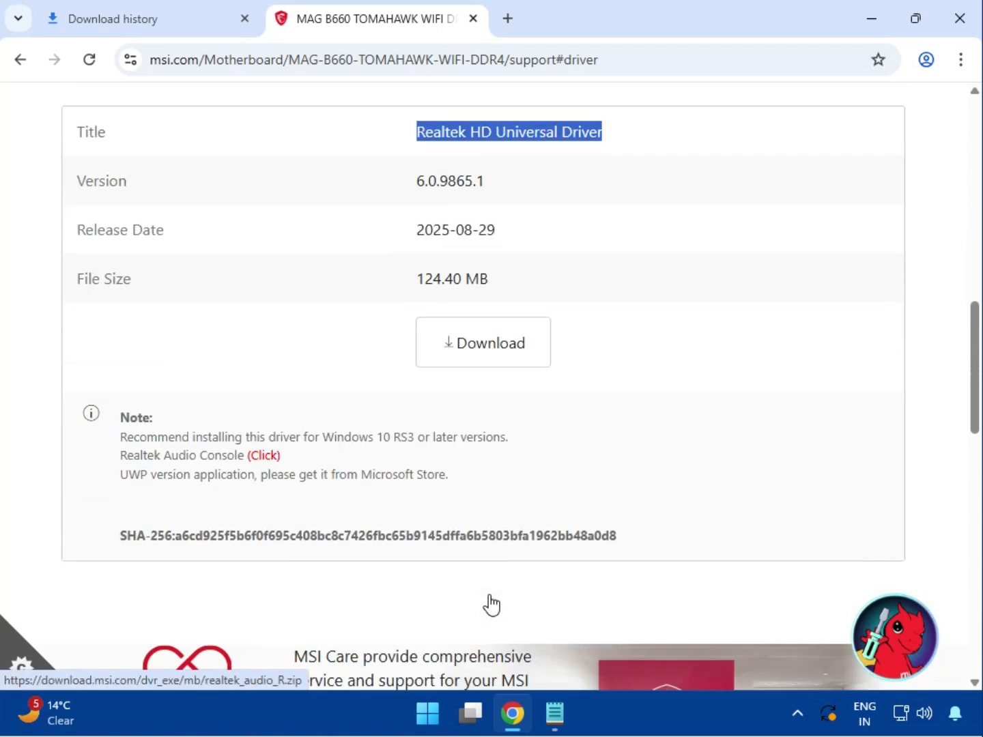
scroll(492, 601, up, 4)
Switch the driver category to LAN Drivers and download the Realtek PCI-E Ethernet Drivers
click(226, 318)
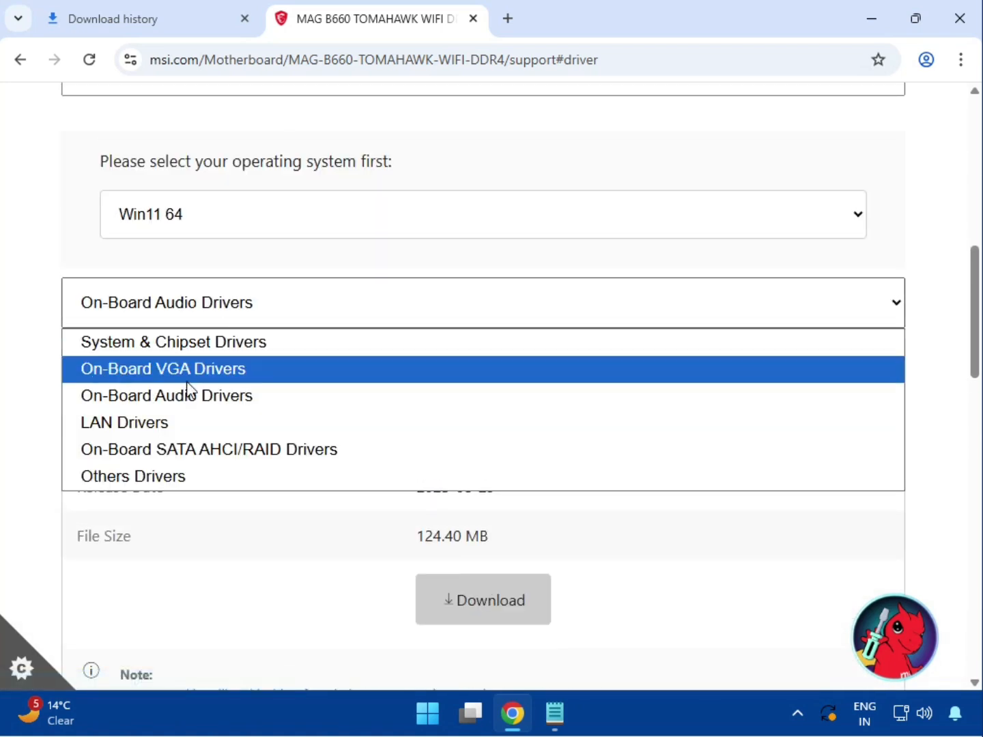
click(186, 425)
drag(449, 390, 670, 395)
click(497, 599)
scroll(496, 595, down, 3)
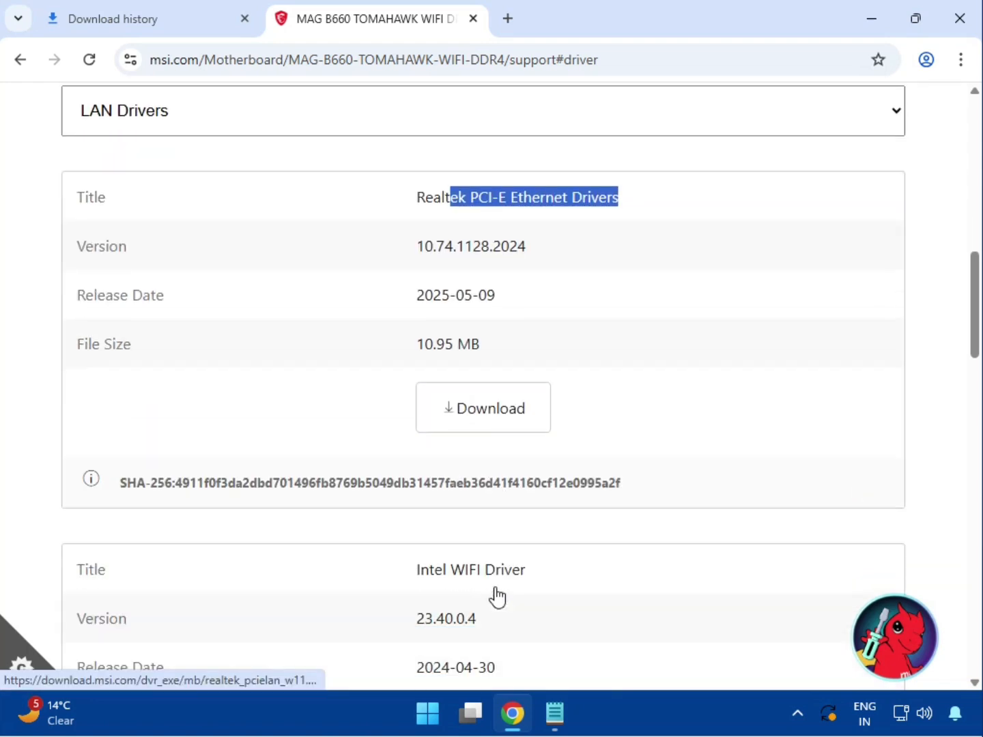
Download the Intel WIFI Driver from the LAN driver list
drag(437, 575, 522, 591)
scroll(483, 601, down, 3)
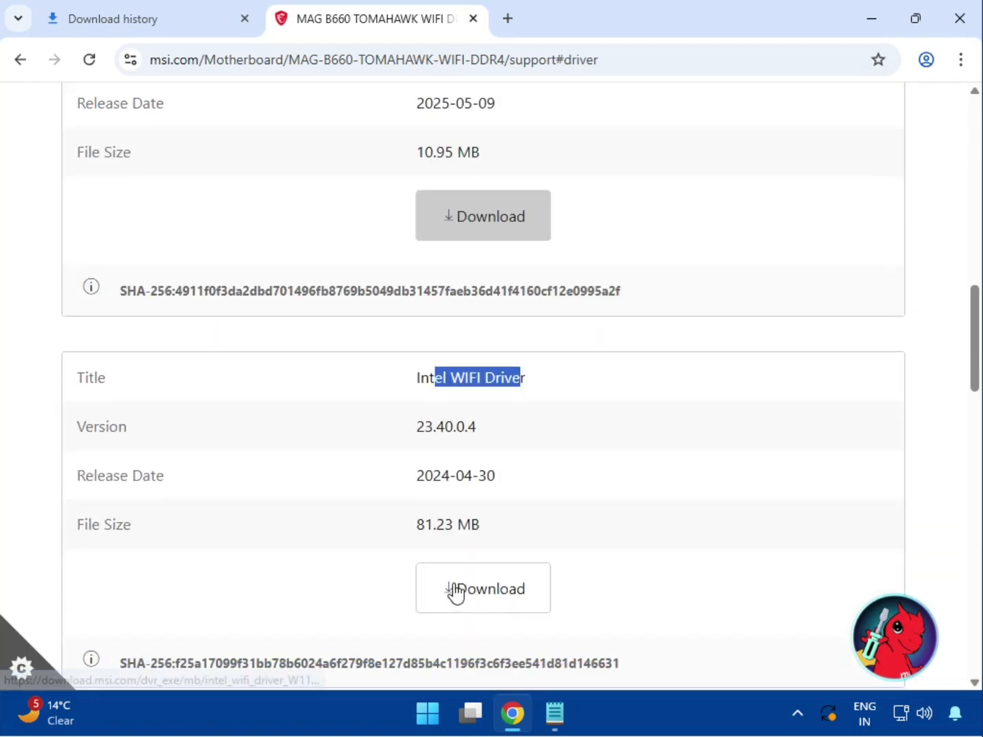
click(482, 598)
Download the BlueTooth Driver listed below the WIFI driver
scroll(470, 597, down, 3)
drag(417, 558, 543, 569)
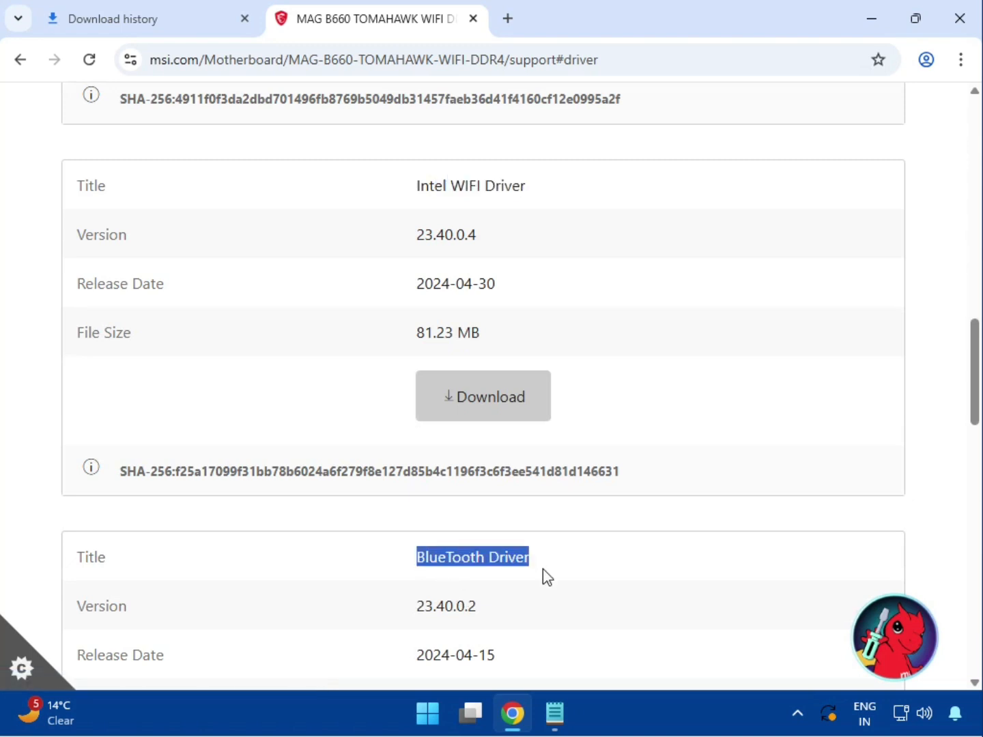
scroll(488, 605, down, 3)
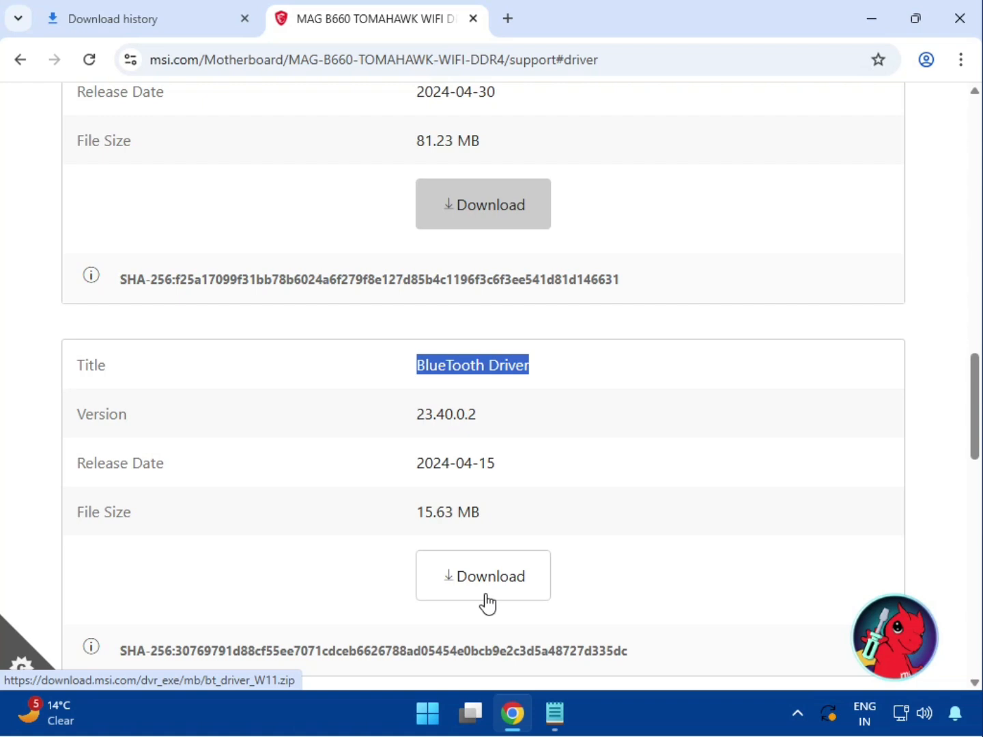
click(499, 590)
scroll(500, 593, up, 2)
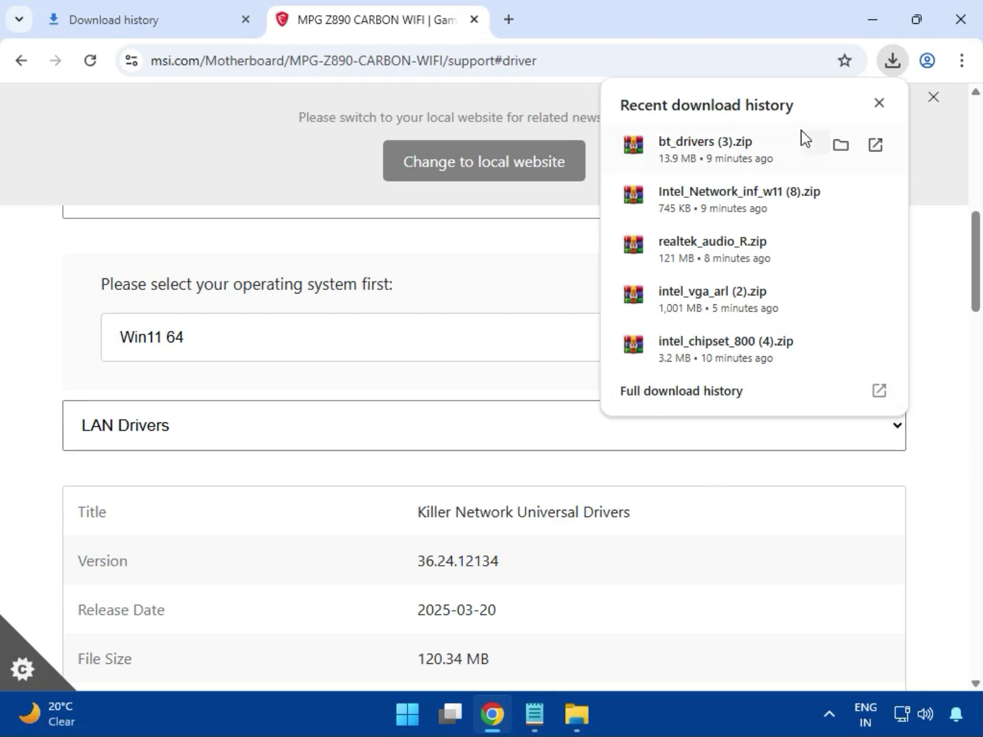
Open the full download history and show bt_drivers (3).zip in its folder
click(659, 403)
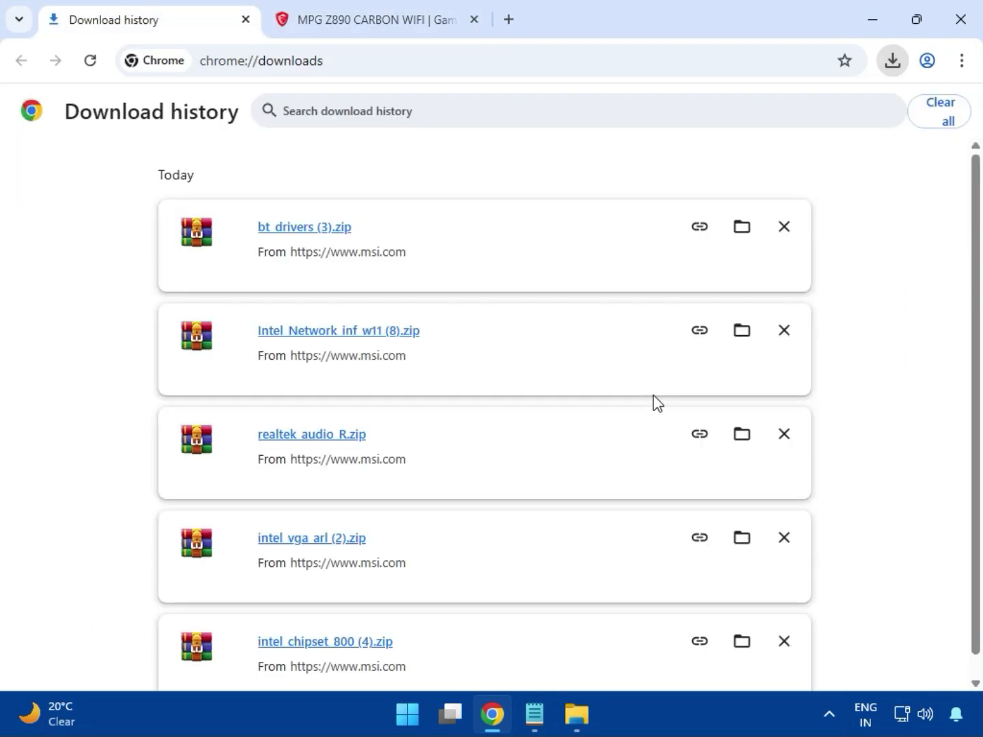
click(739, 229)
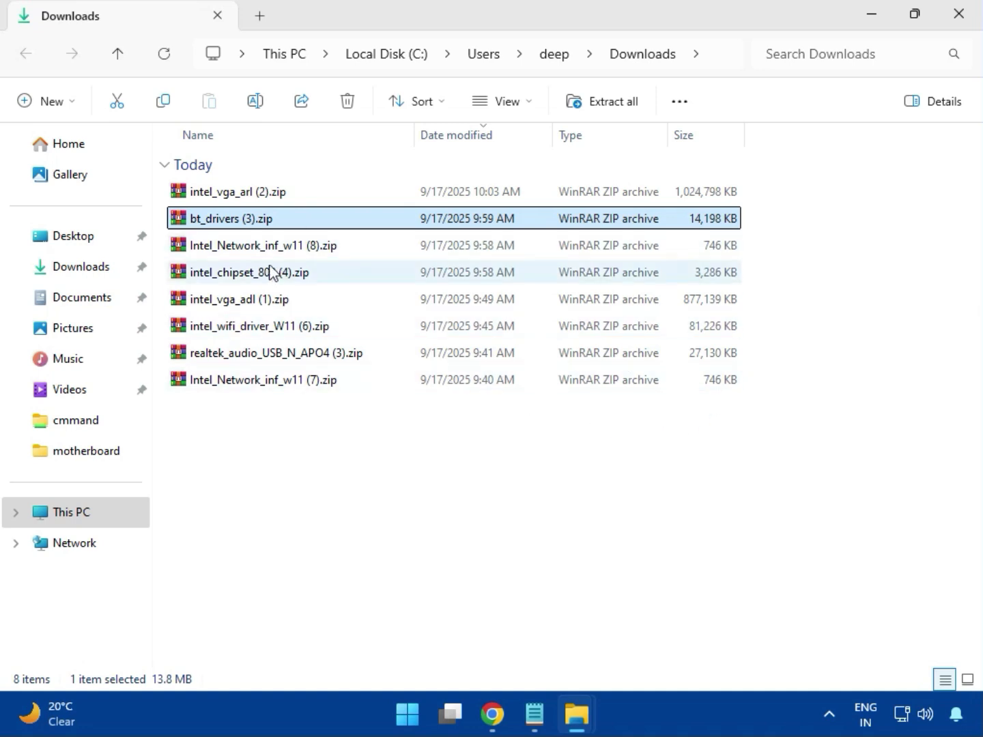
Open the intel_vga_arl (2).zip archive, dismiss the licence reminder and run Installer.exe from its Intel VGA Driver_32.0.101.6629 folder
click(273, 197)
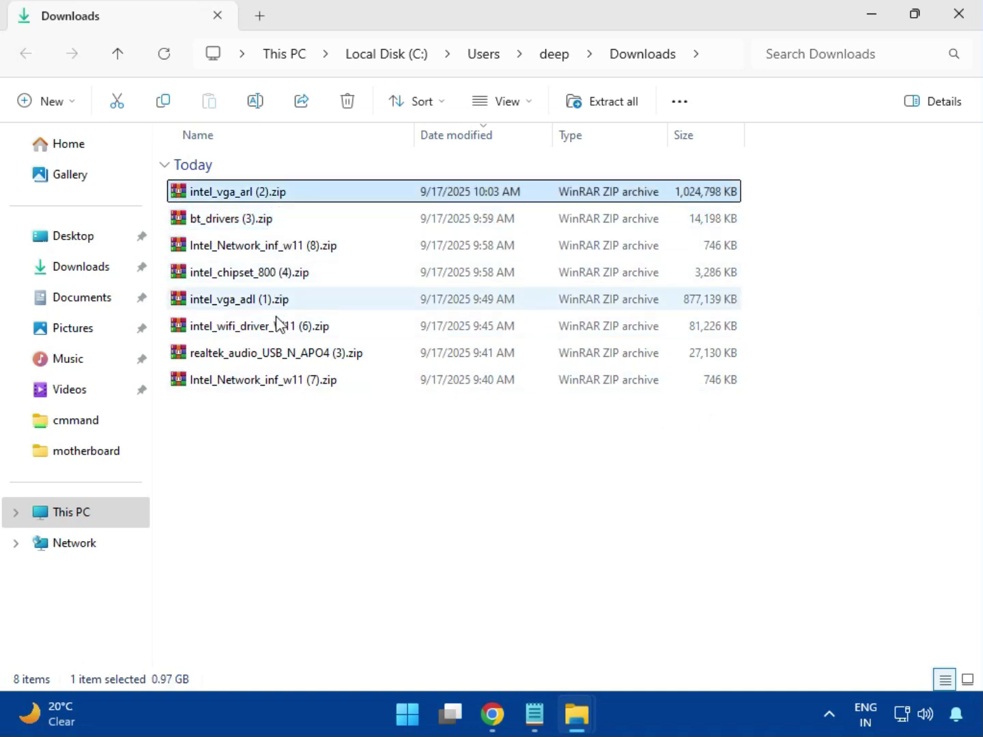
double_click(268, 197)
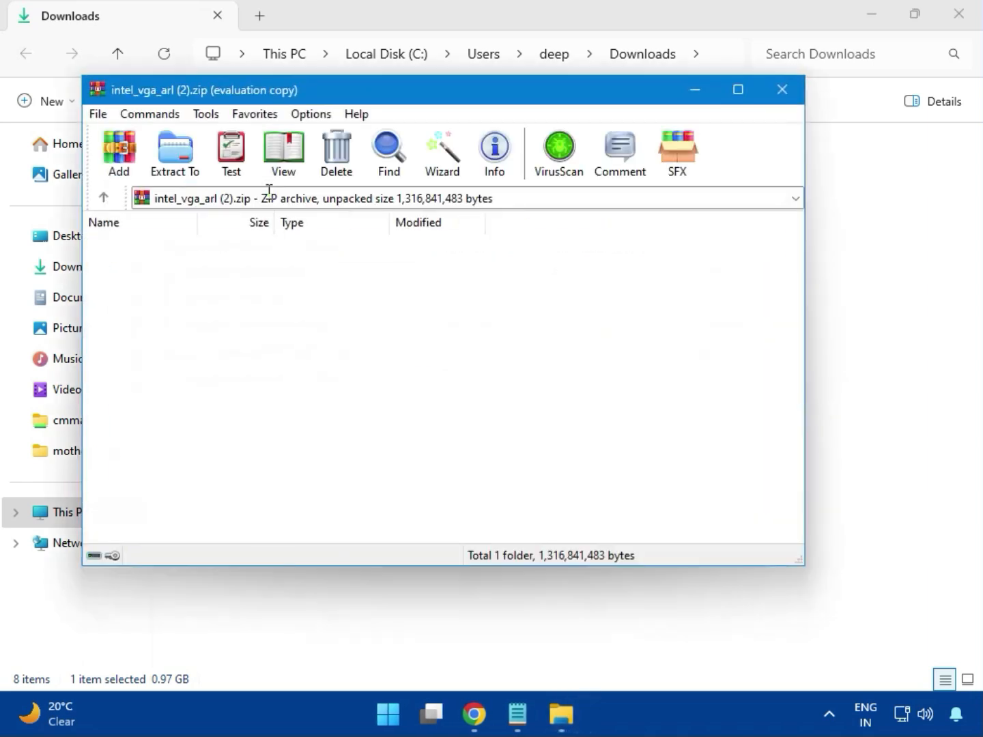
click(175, 266)
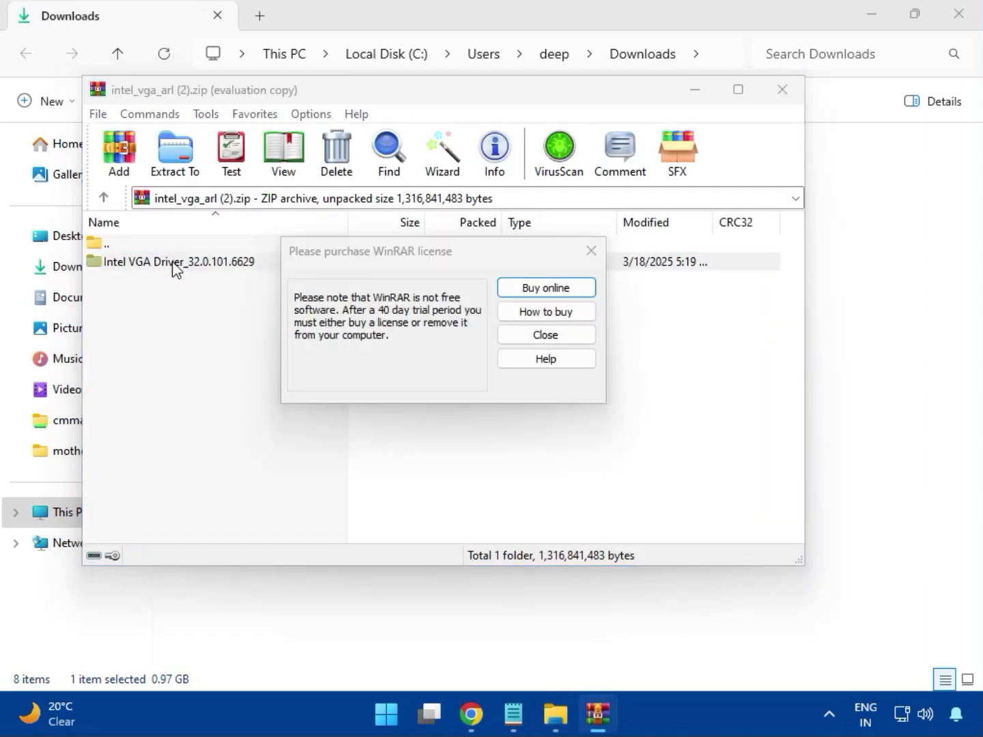
click(588, 251)
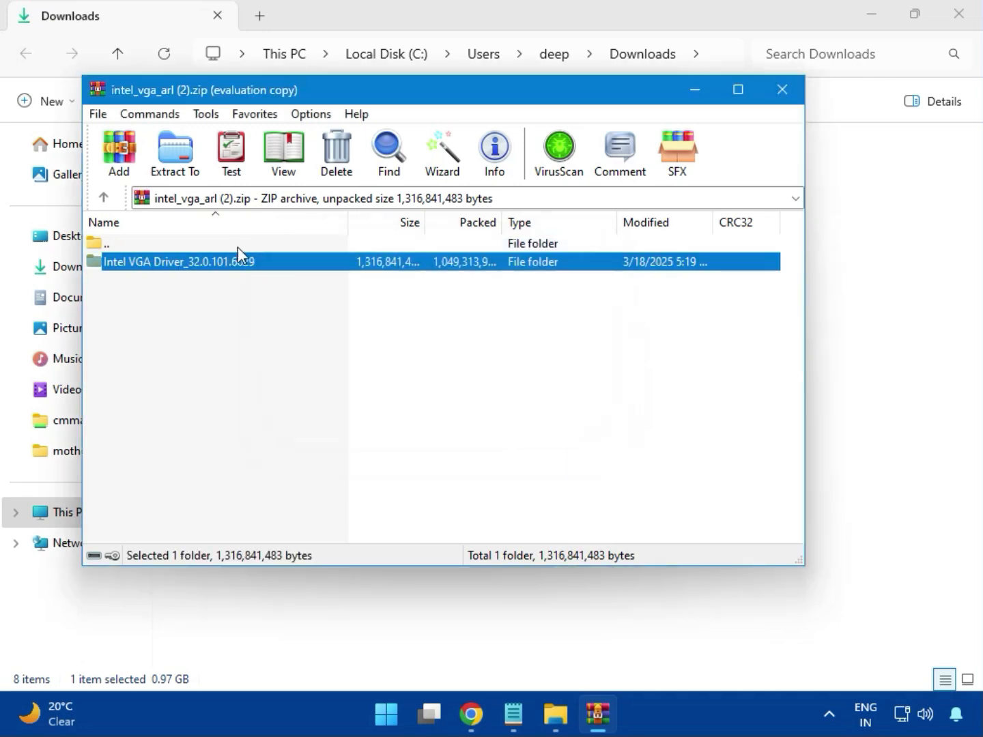
double_click(206, 263)
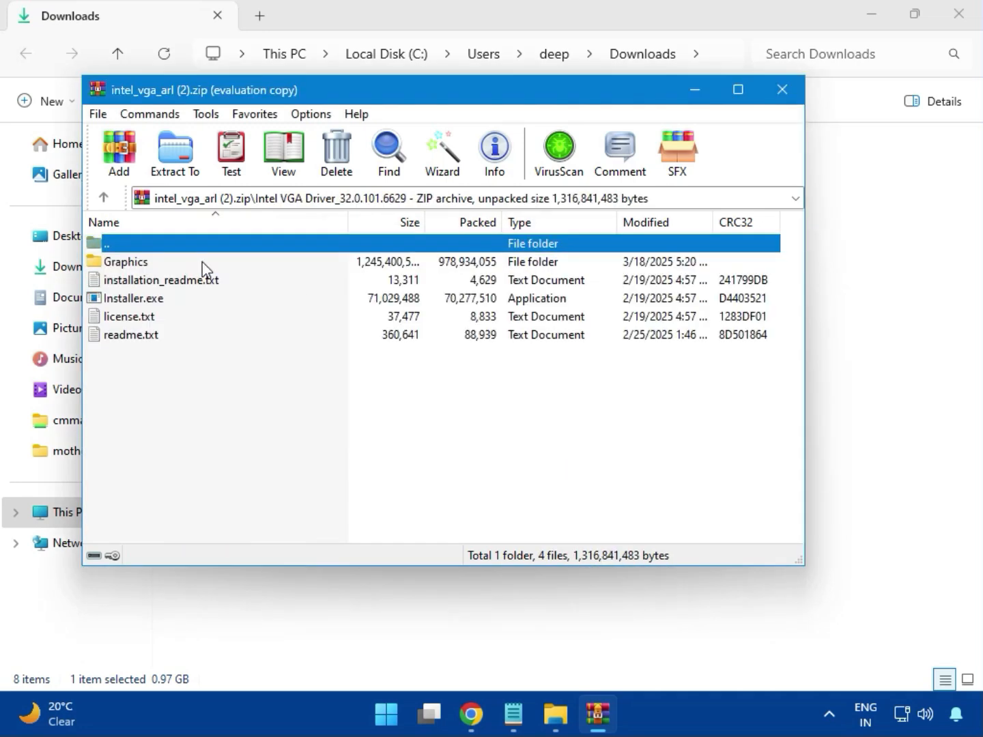
click(162, 303)
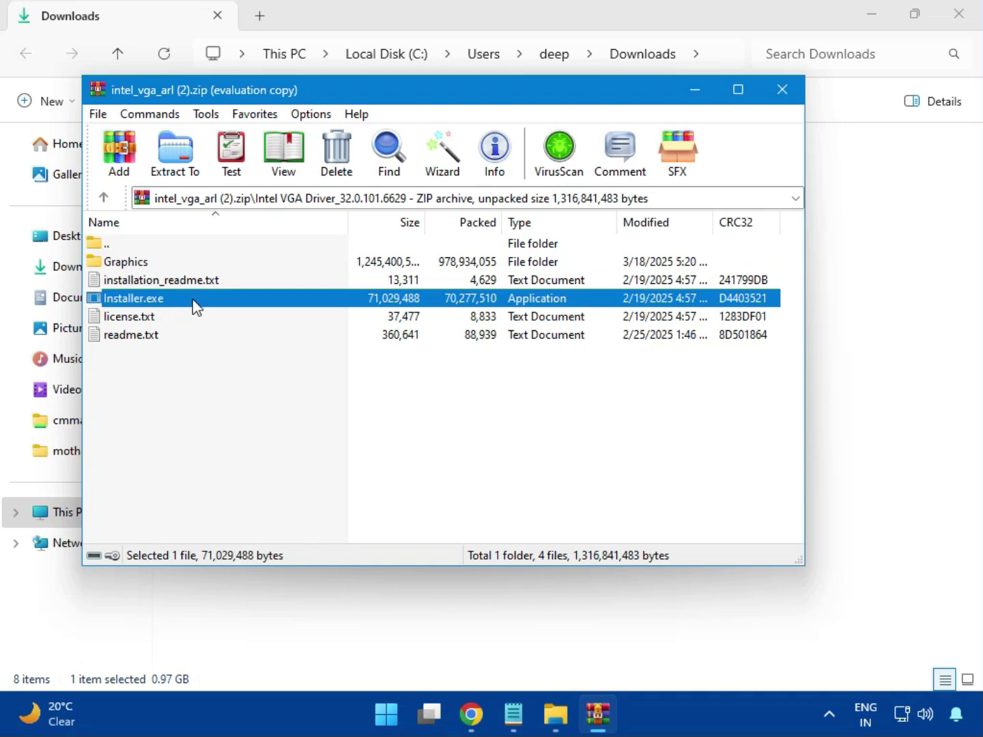
double_click(195, 301)
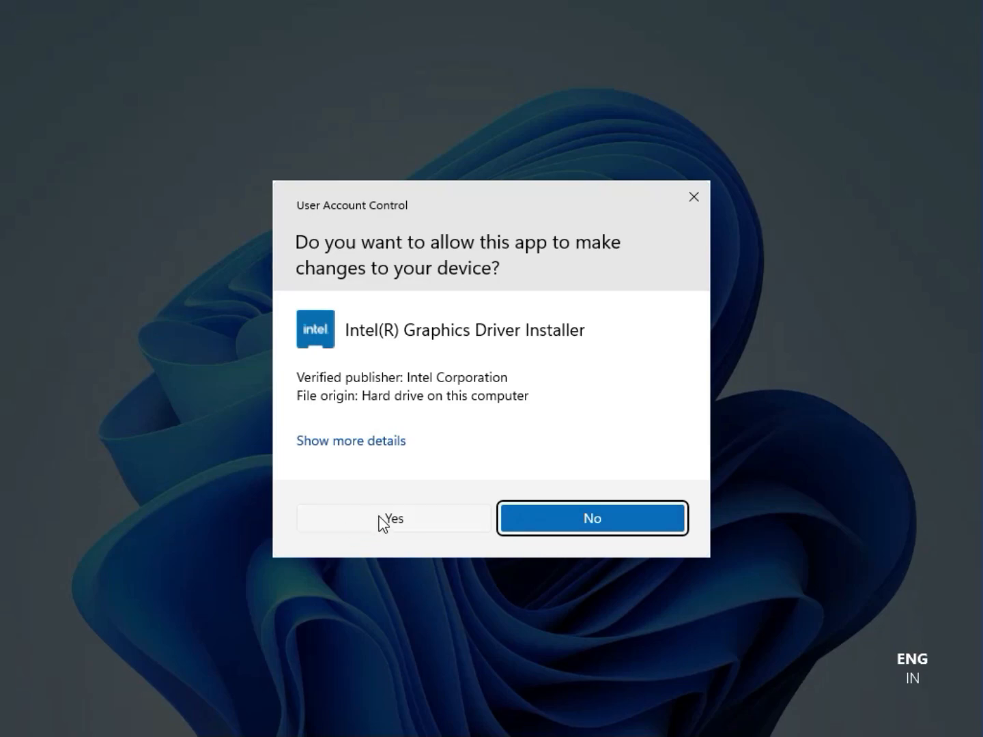
Allow the Intel Graphics Driver Installer to make changes, try to install the driver, and close the installer and its archive
click(379, 518)
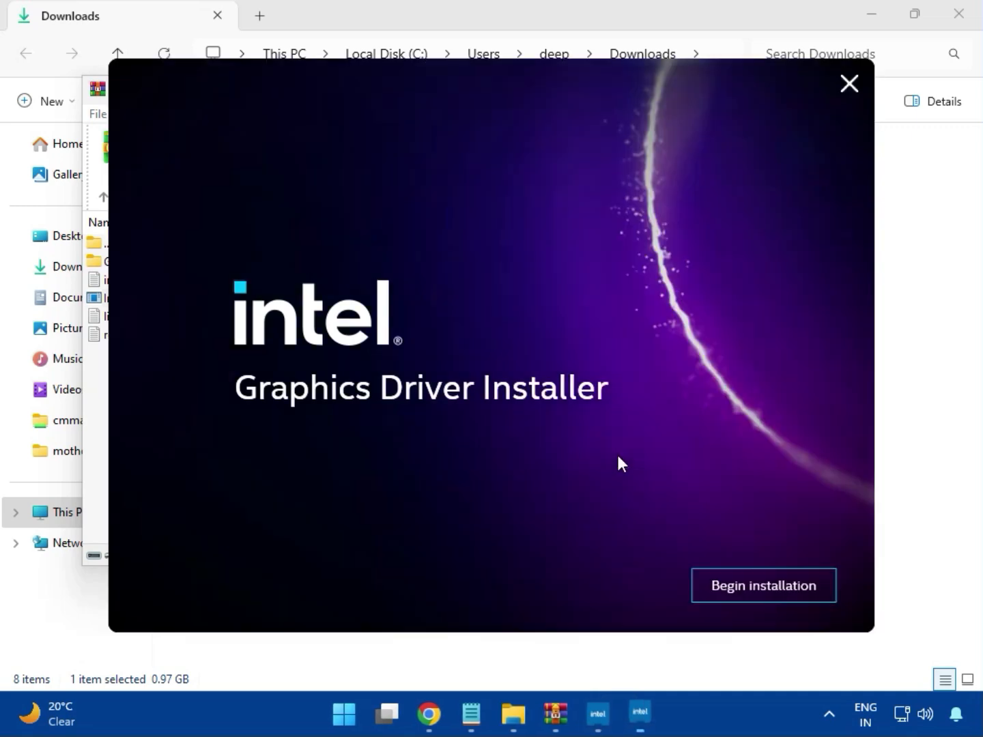
click(751, 584)
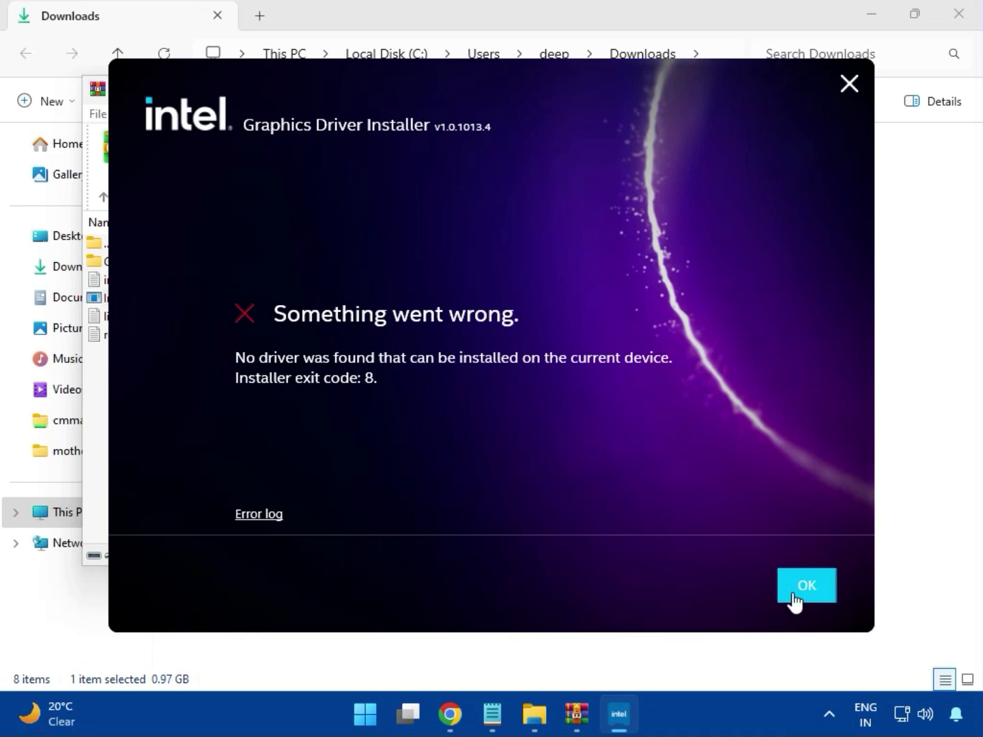
click(793, 601)
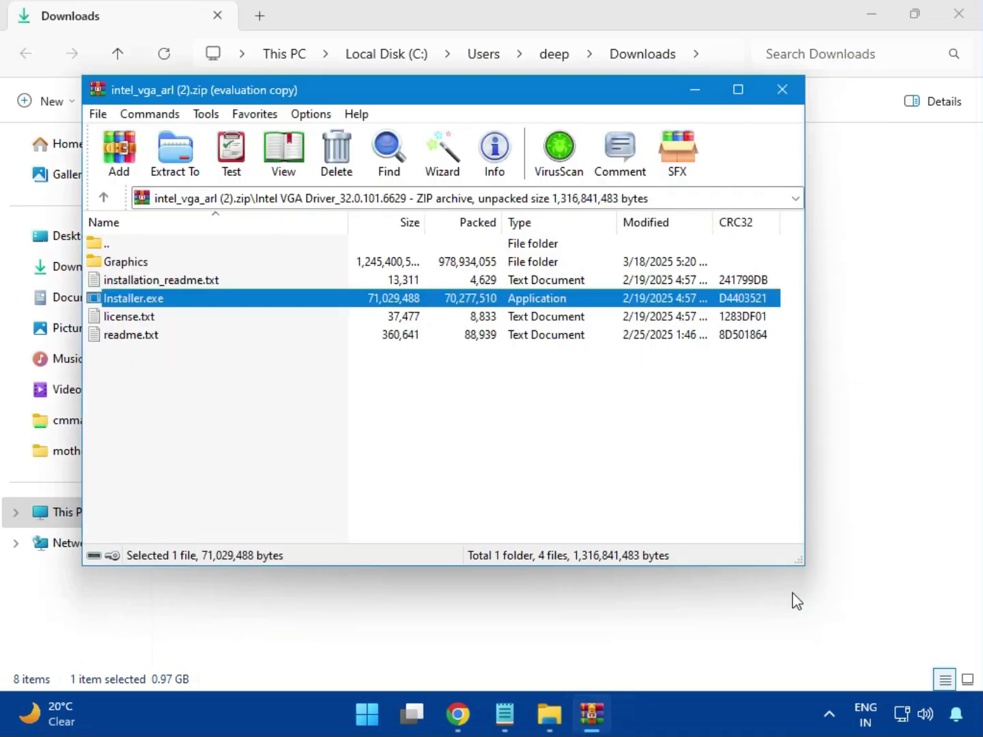
click(777, 88)
Open bt_drivers (3).zip, dismiss the WinRAR reminder and run Intel Bluetooth.msi from the Intel BlueTooth Driver_23.70.0.2 folder
click(204, 226)
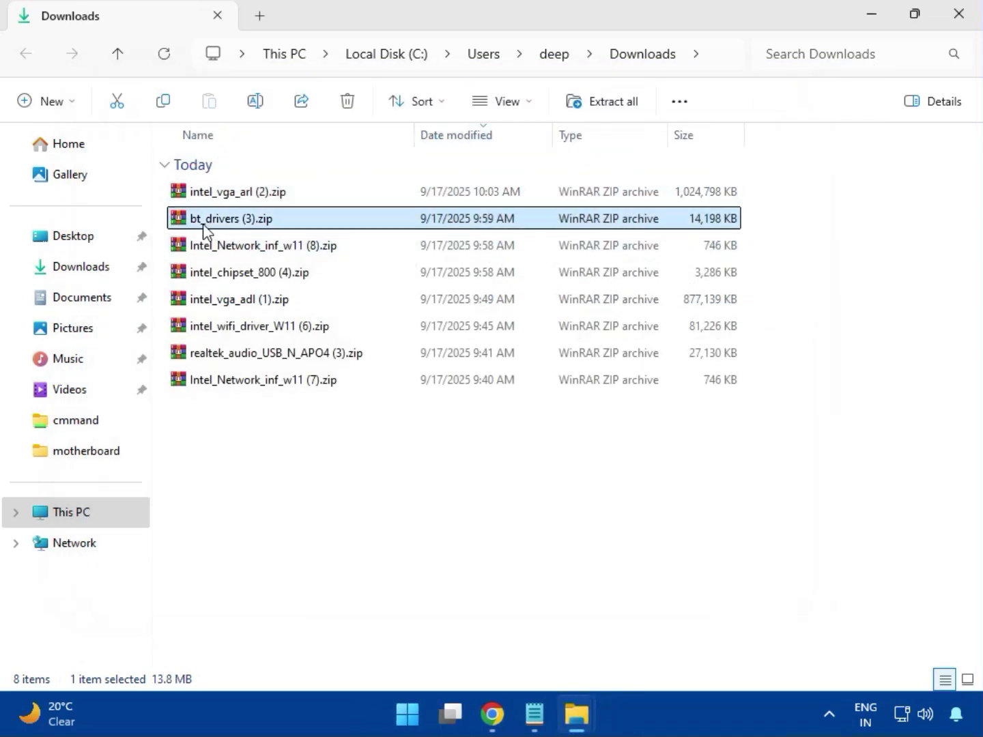
double_click(237, 224)
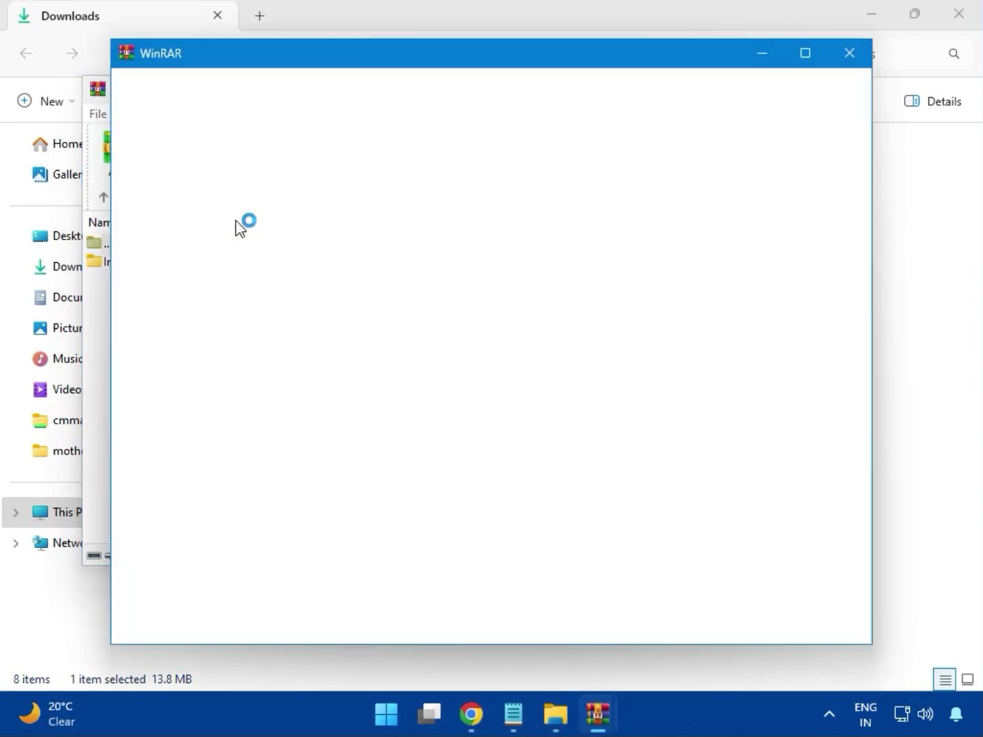
click(850, 53)
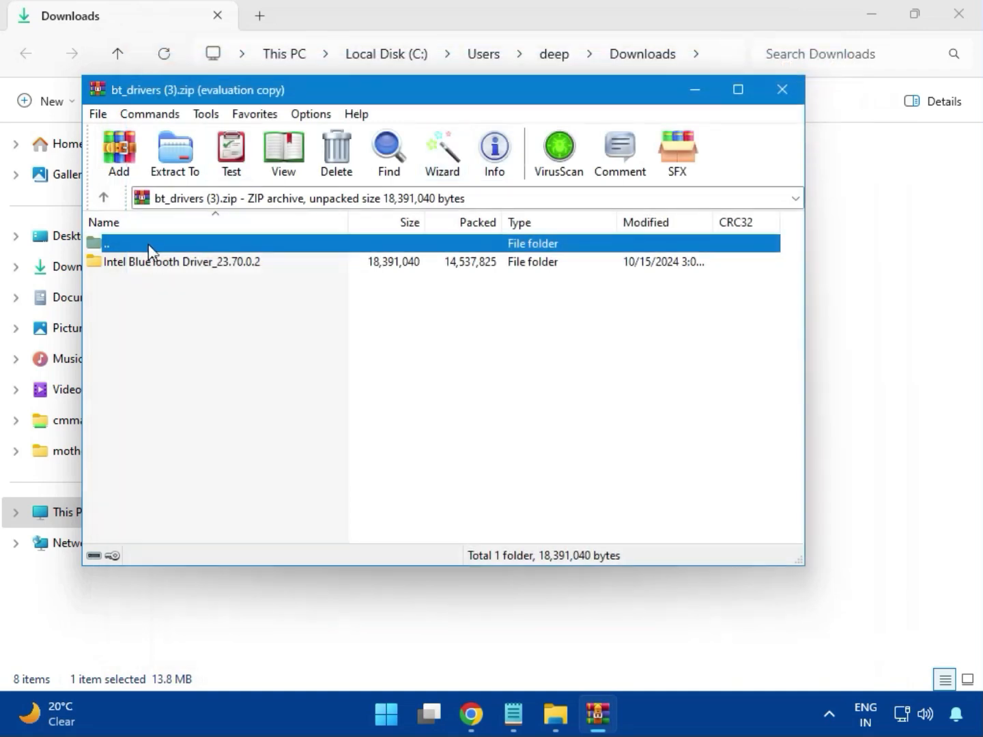
click(114, 264)
double_click(183, 262)
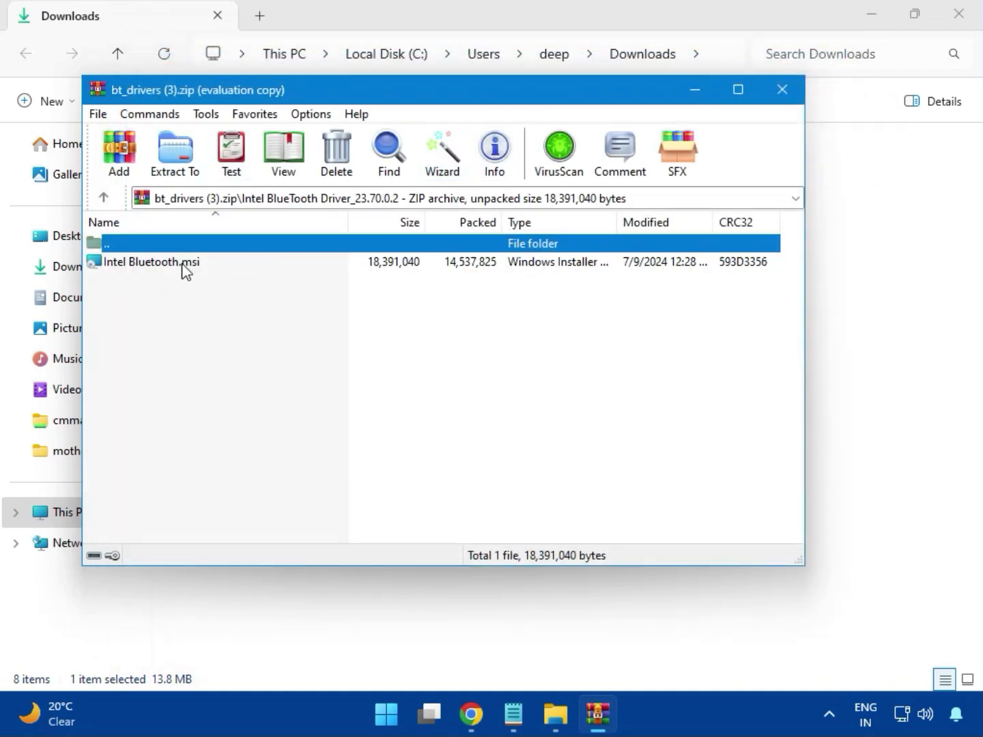
double_click(162, 266)
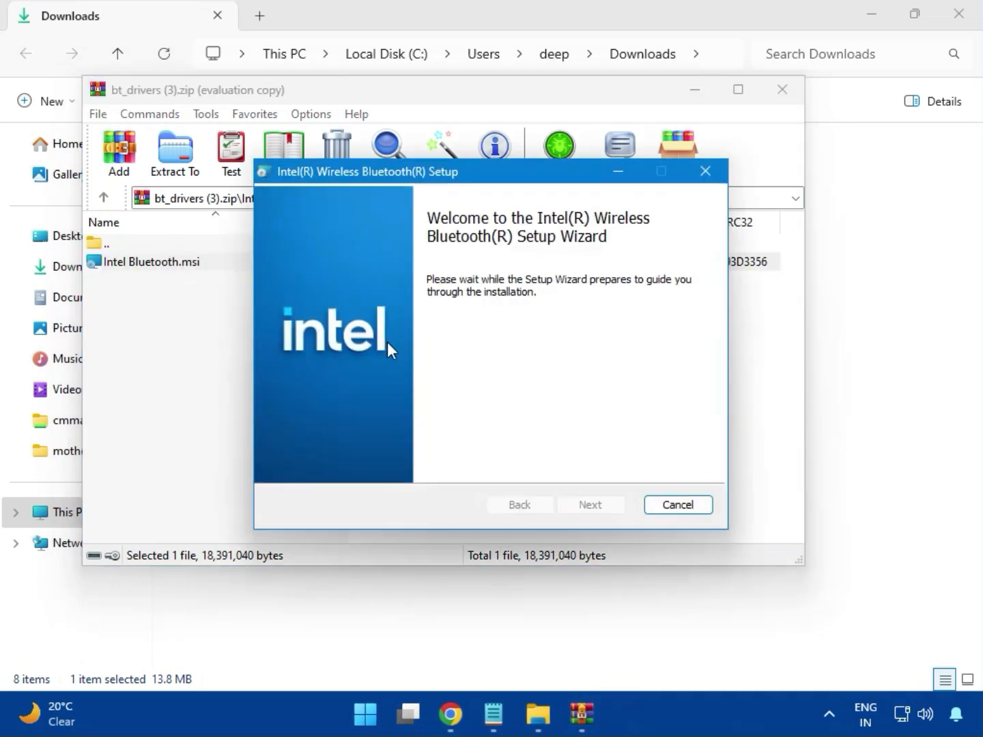
Install Intel Wireless Bluetooth with the licence terms accepted and the Typical setup type, finish the wizard and close the archive
click(591, 505)
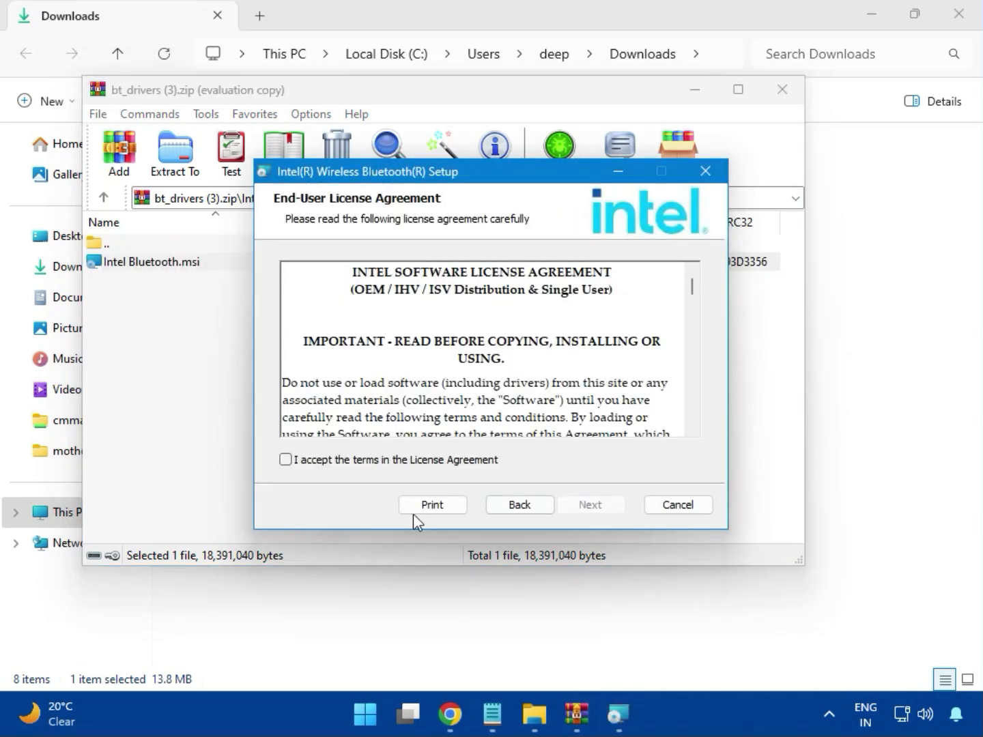
click(352, 463)
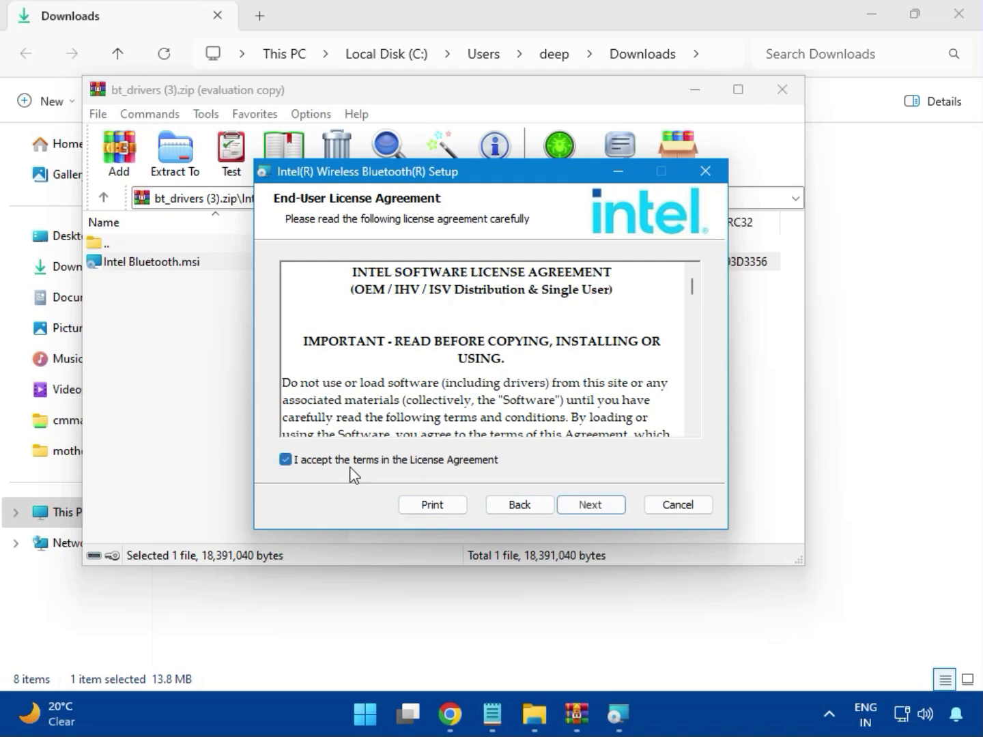
click(584, 507)
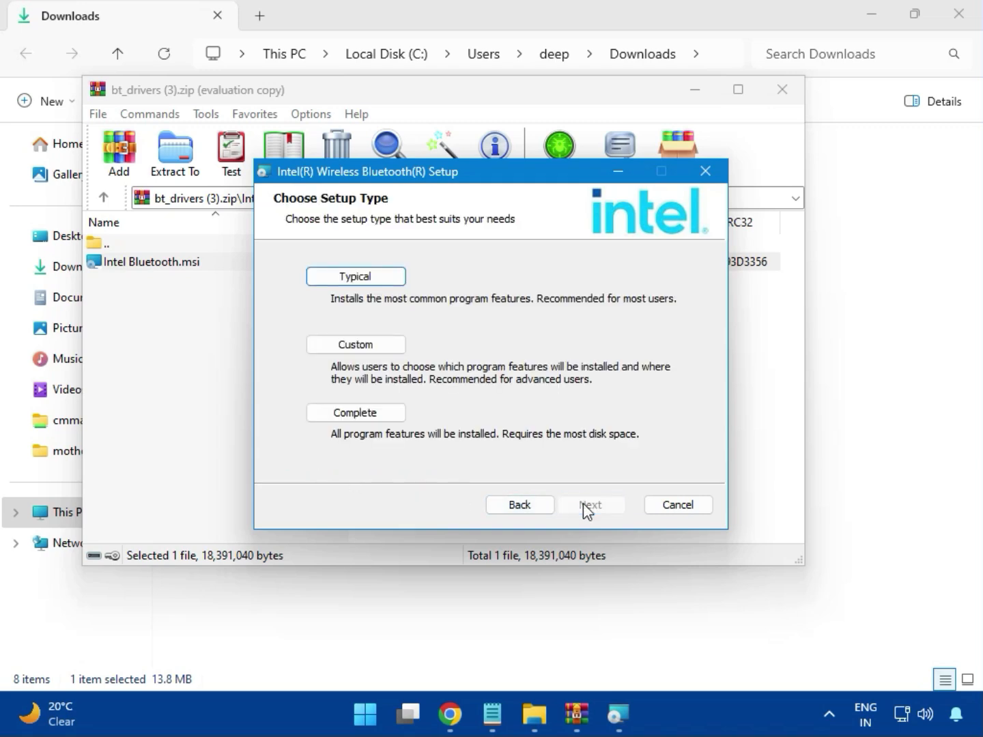
click(340, 279)
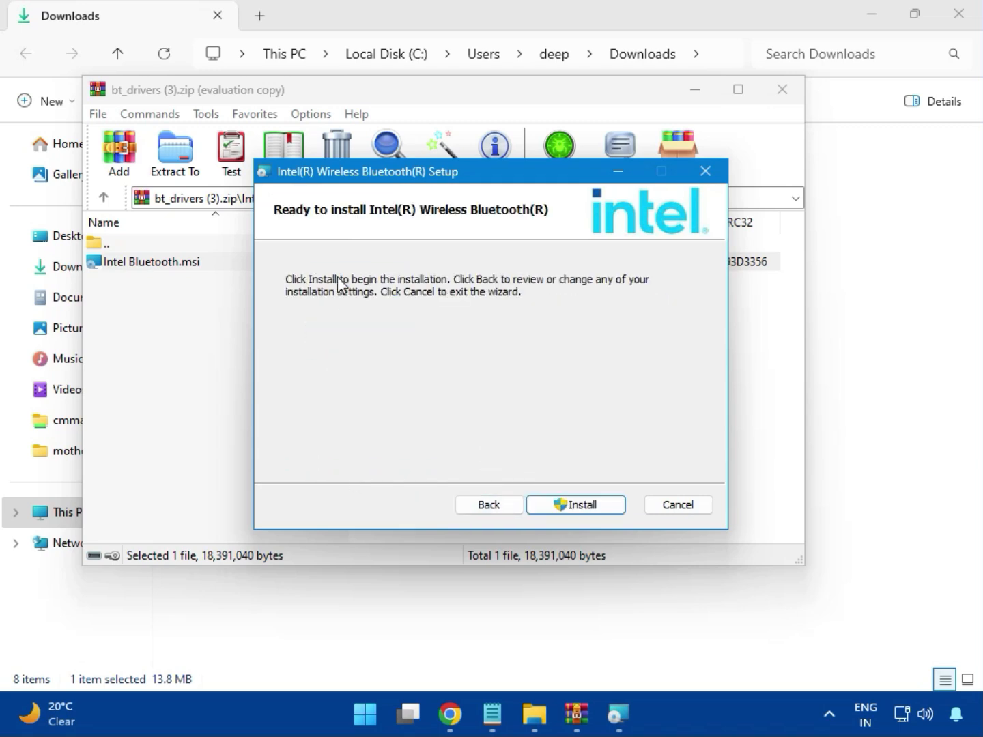
click(564, 504)
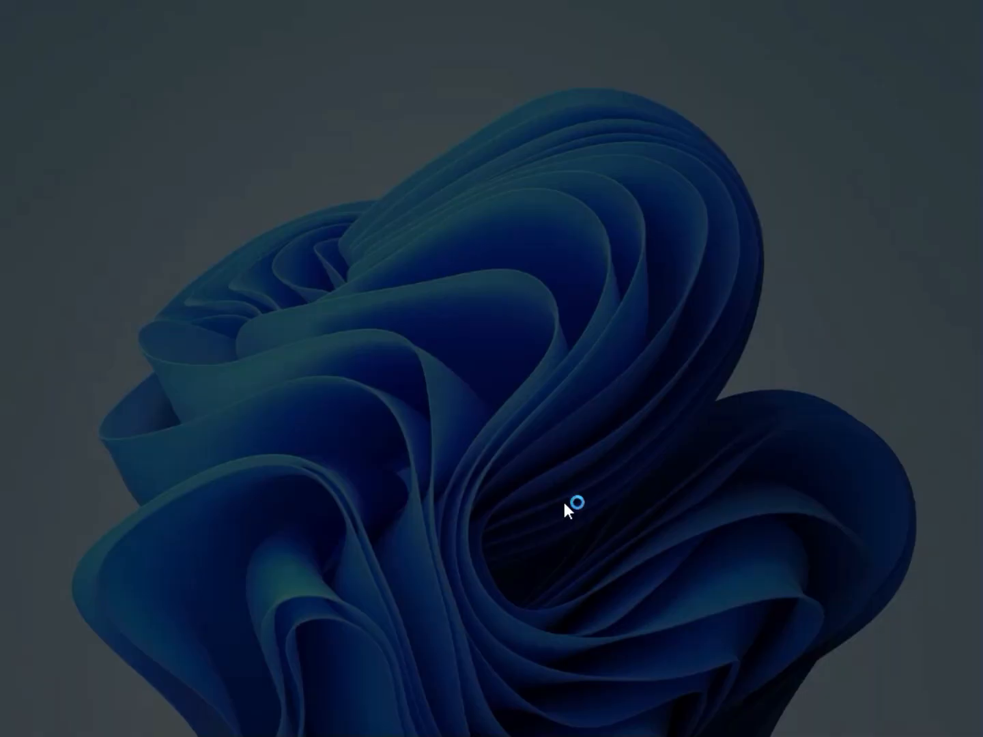
click(378, 509)
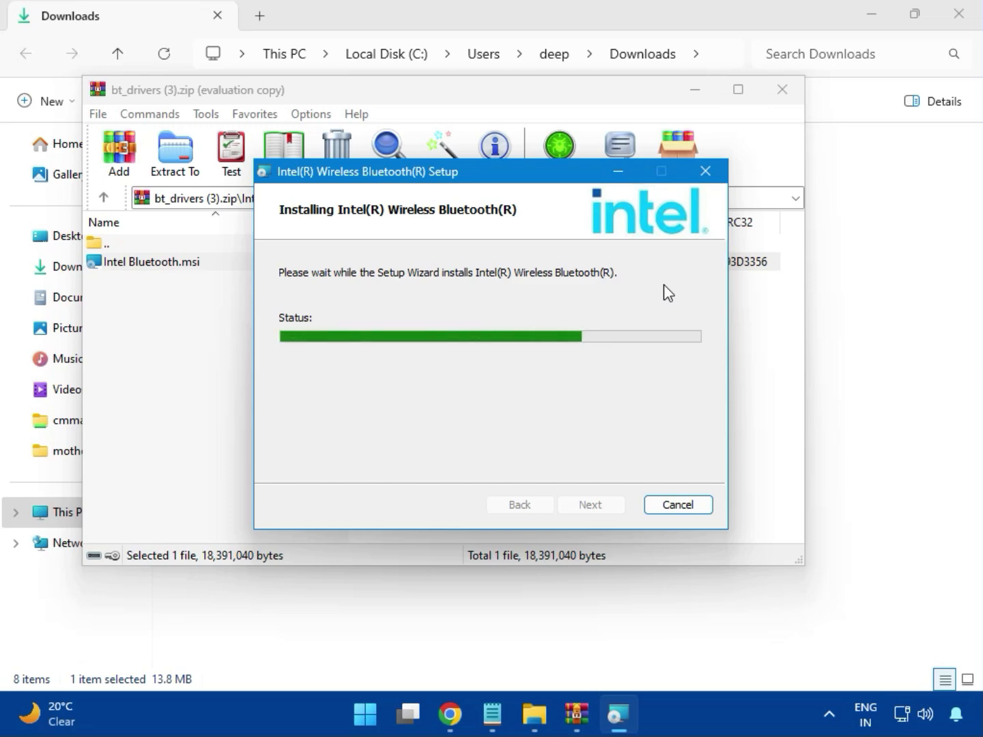
click(591, 505)
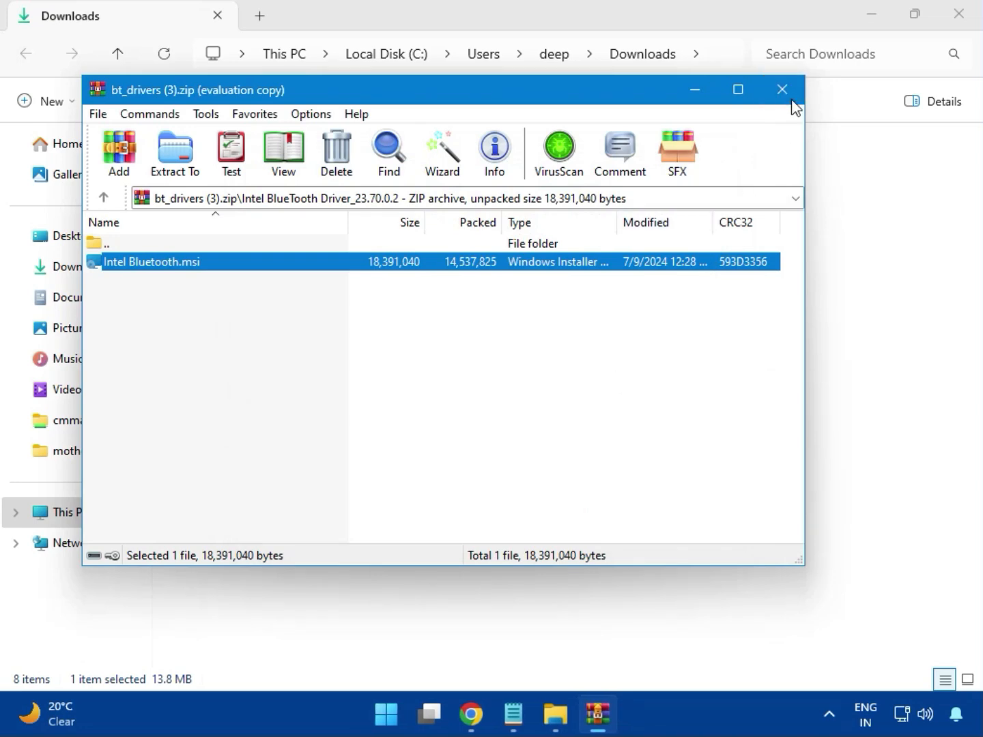
click(786, 97)
Run MSI SetupDrv64.exe with permission from the W11 folder of Intel_Network_inf_w11 (8).zip, and close the setup window and archive
click(257, 257)
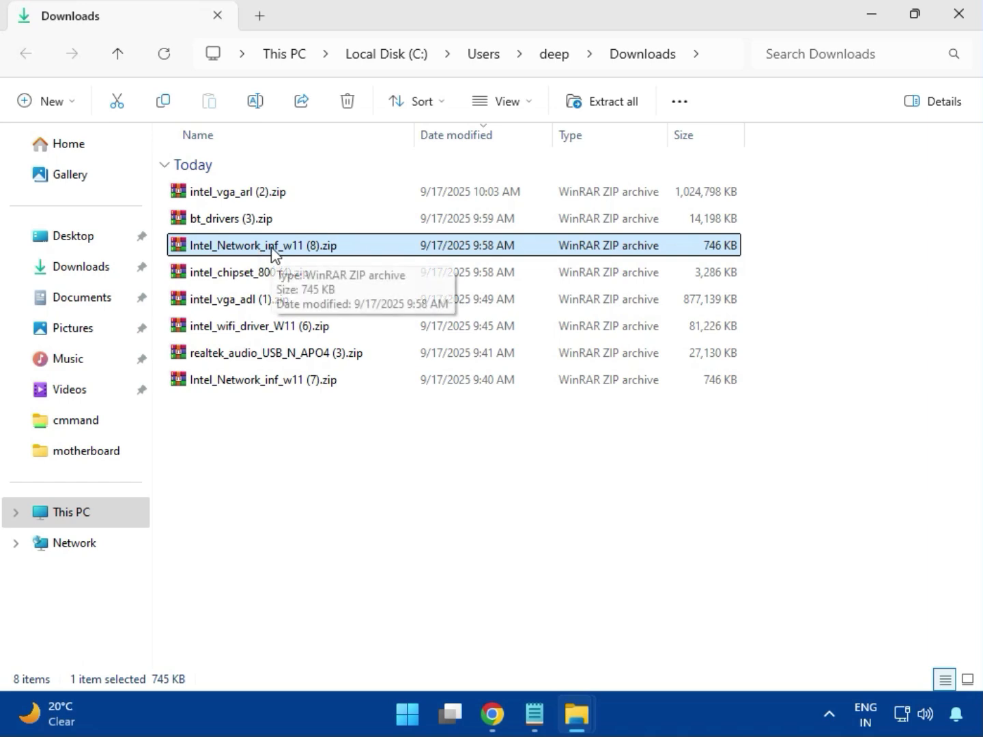
double_click(271, 249)
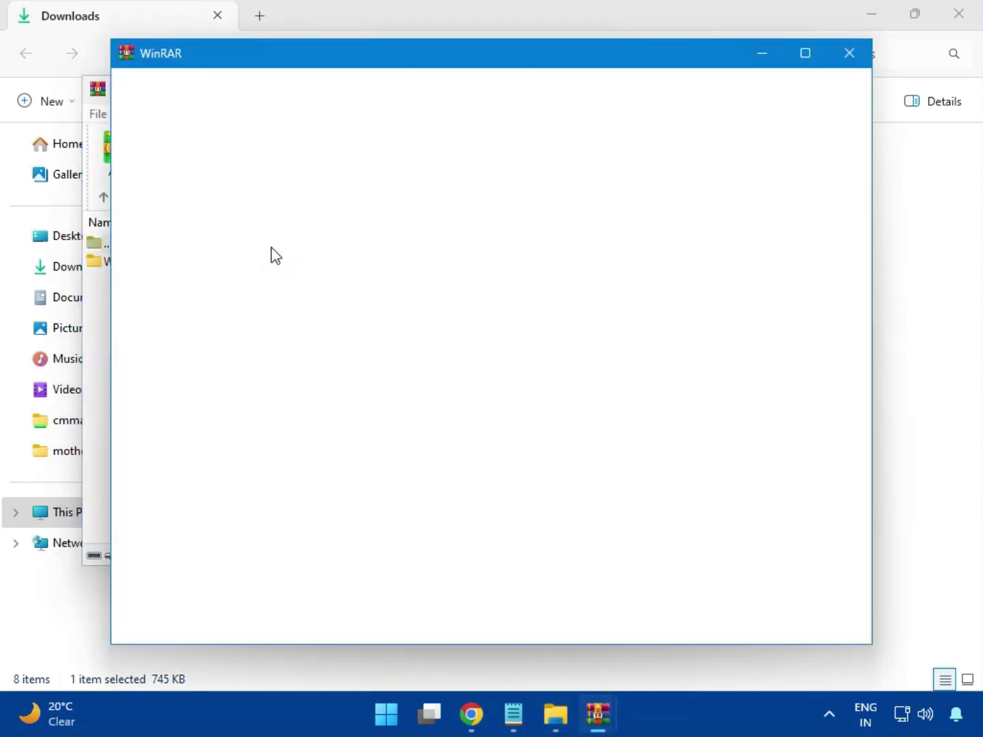
click(846, 55)
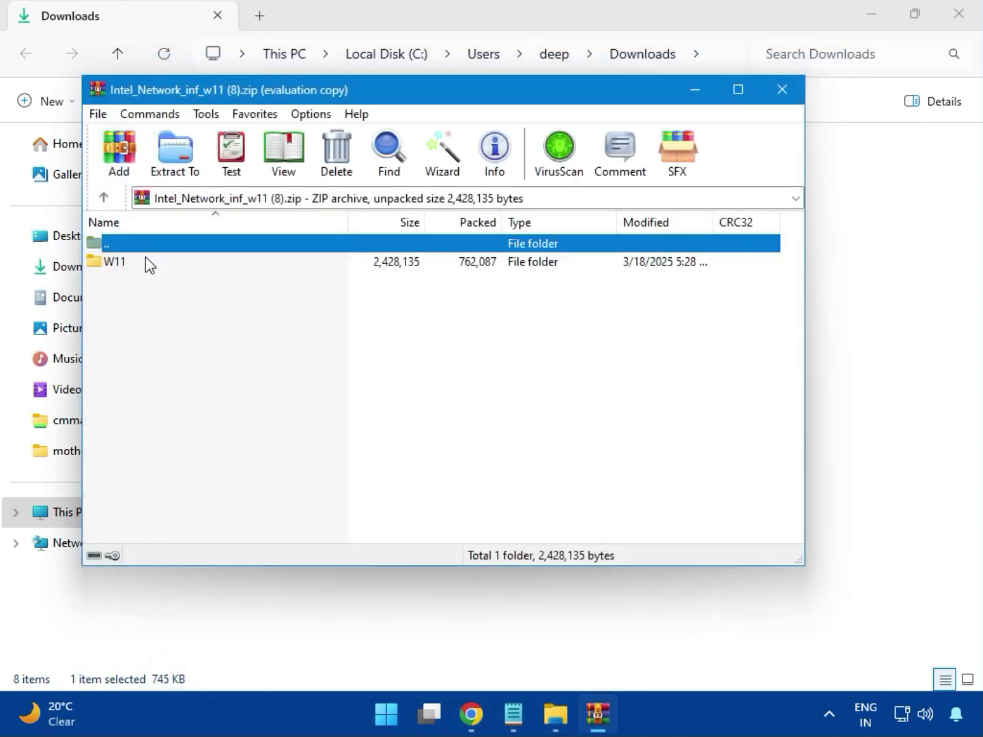
click(122, 273)
double_click(125, 274)
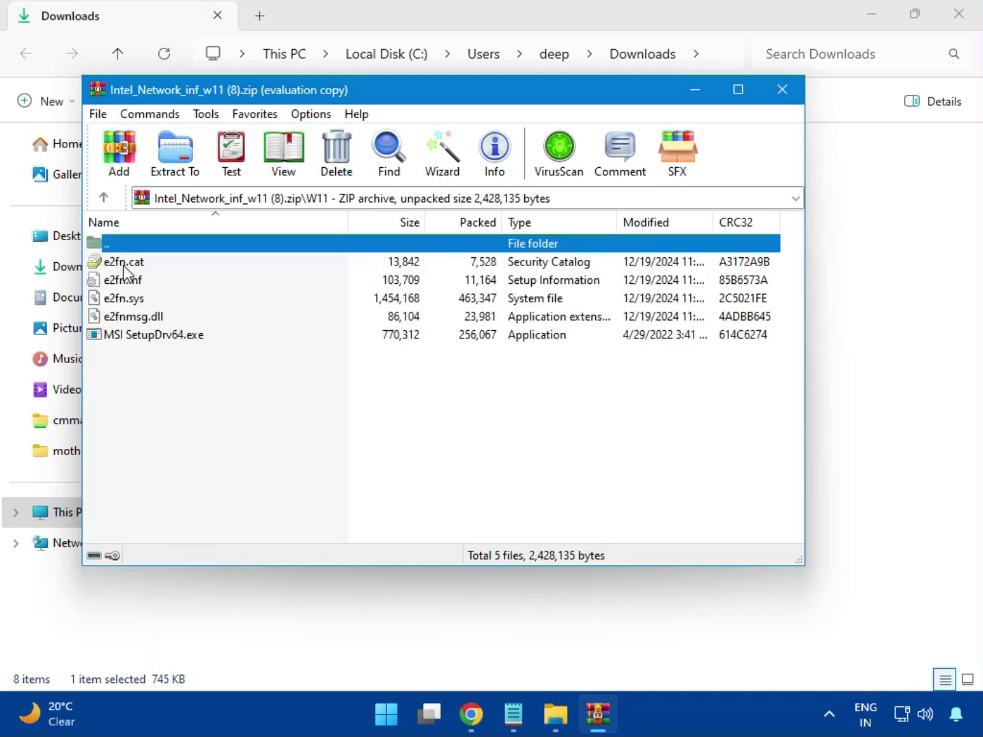
double_click(183, 340)
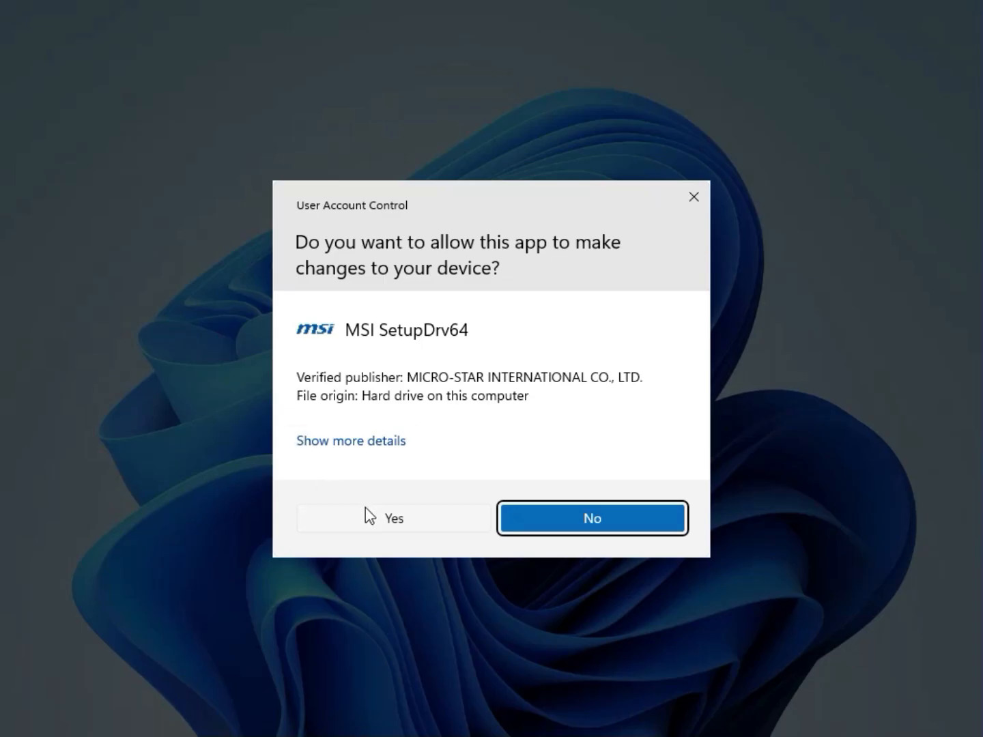
click(366, 511)
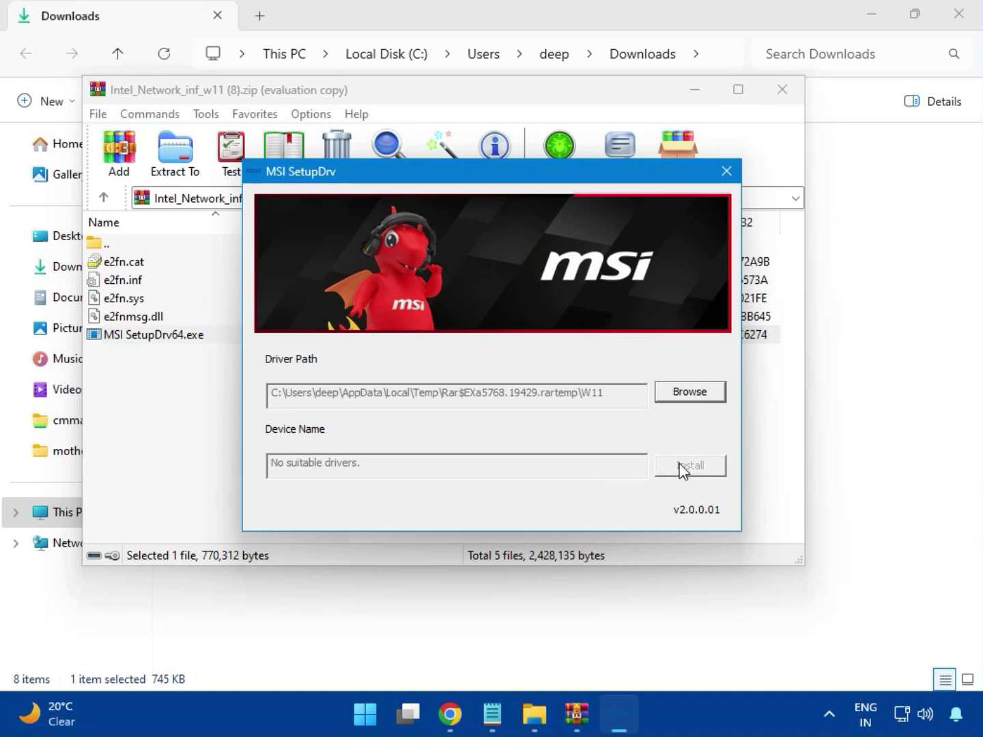
click(726, 170)
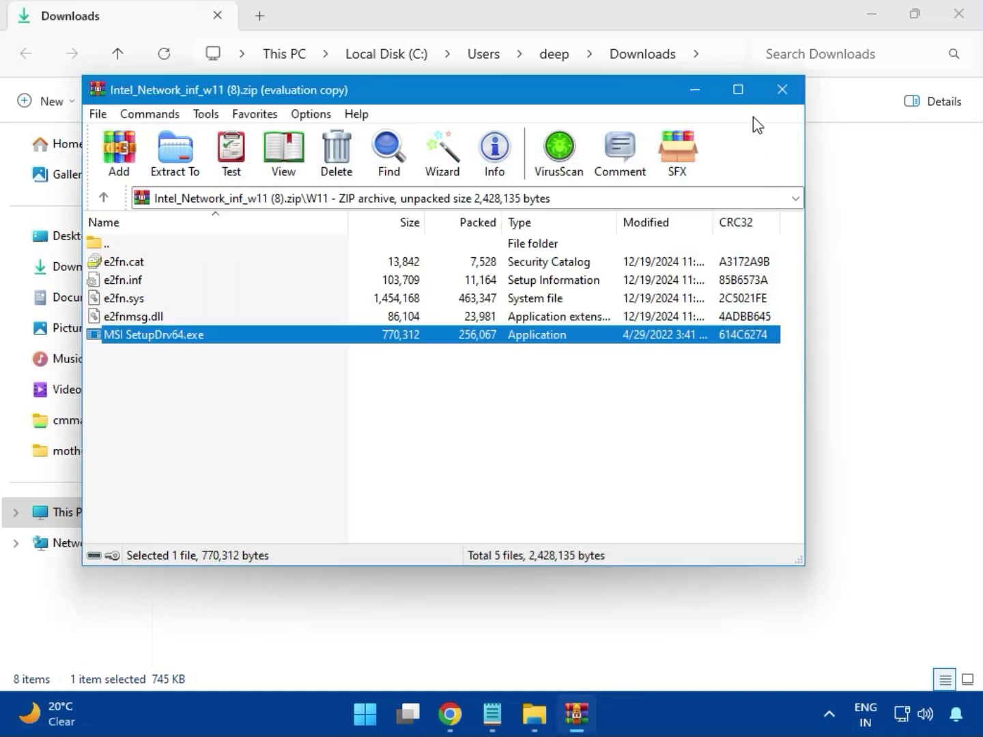
click(782, 89)
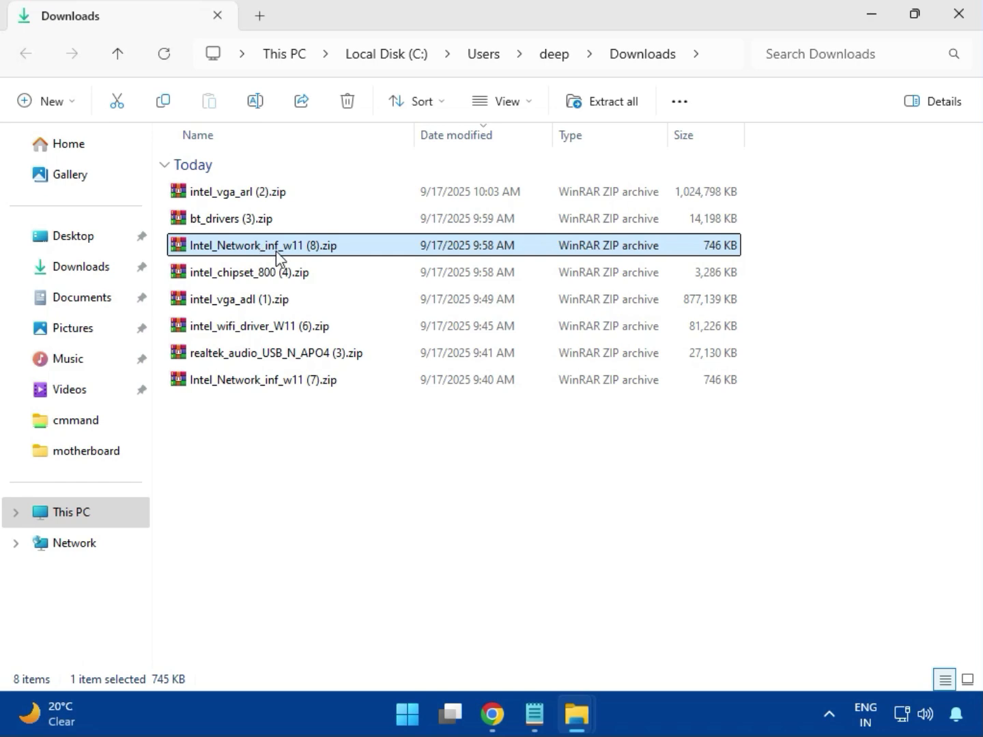
Open intel_chipset_800 (4).zip, dismiss the licence reminder and run SetupChipset.exe from the Intel Chipset Driver_10.1.20062.8627 folder
click(228, 279)
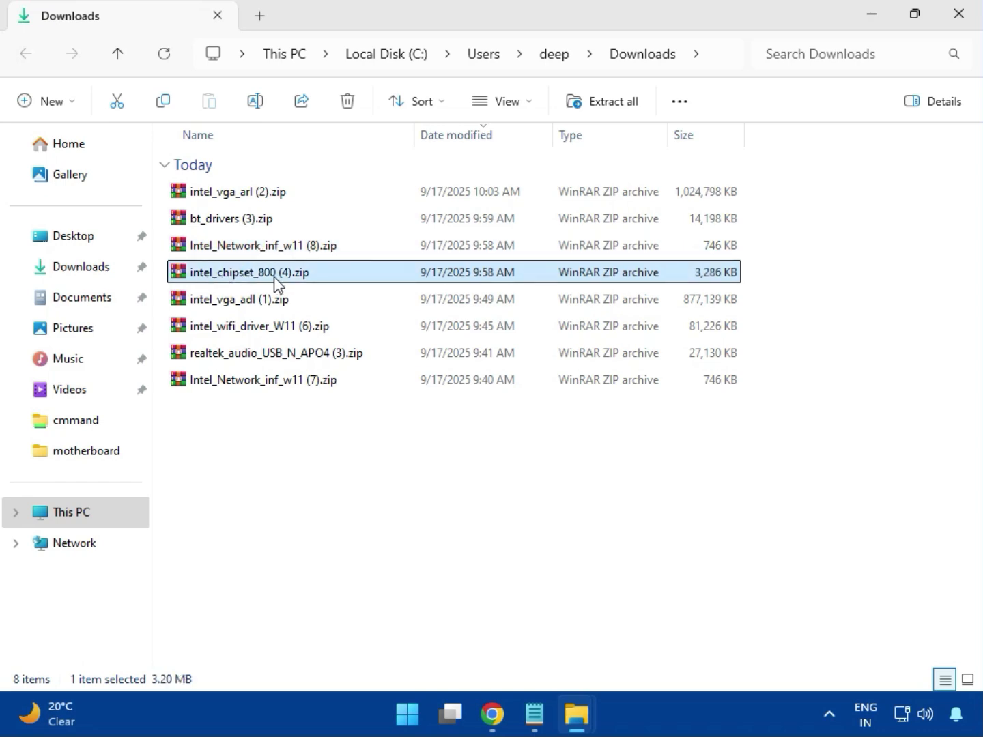
double_click(274, 276)
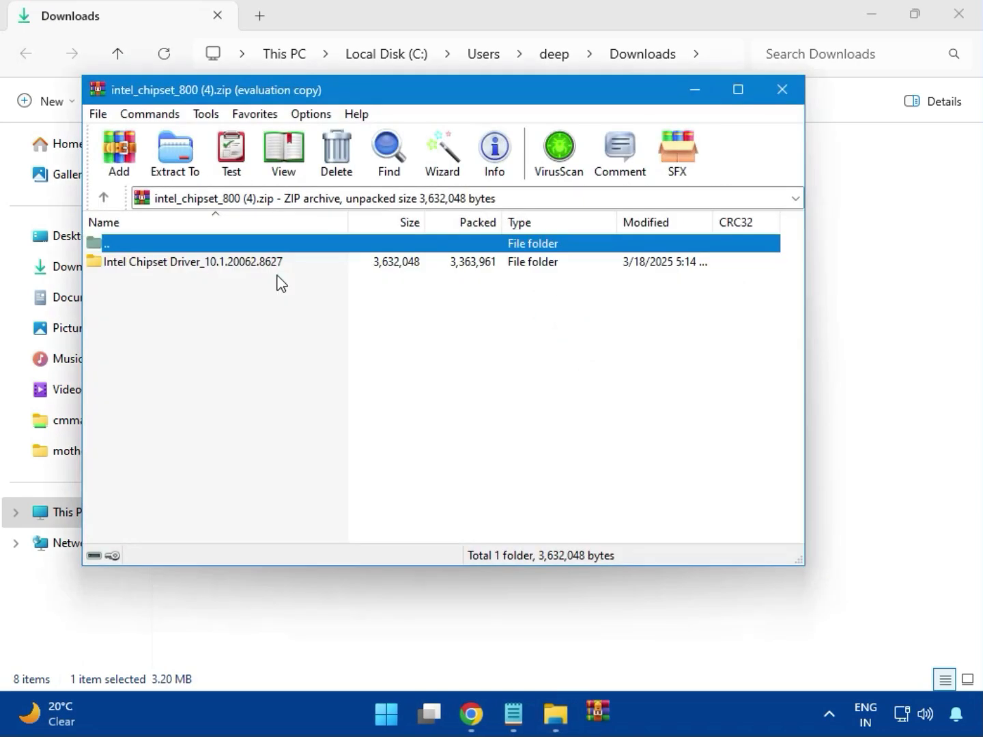
click(138, 266)
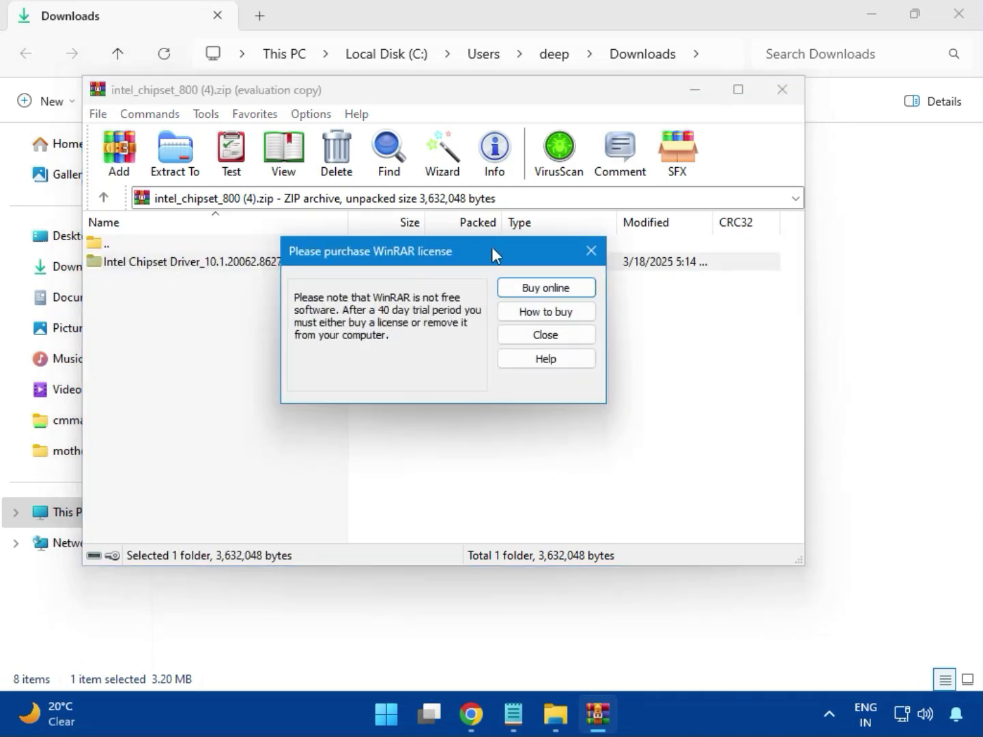
click(591, 251)
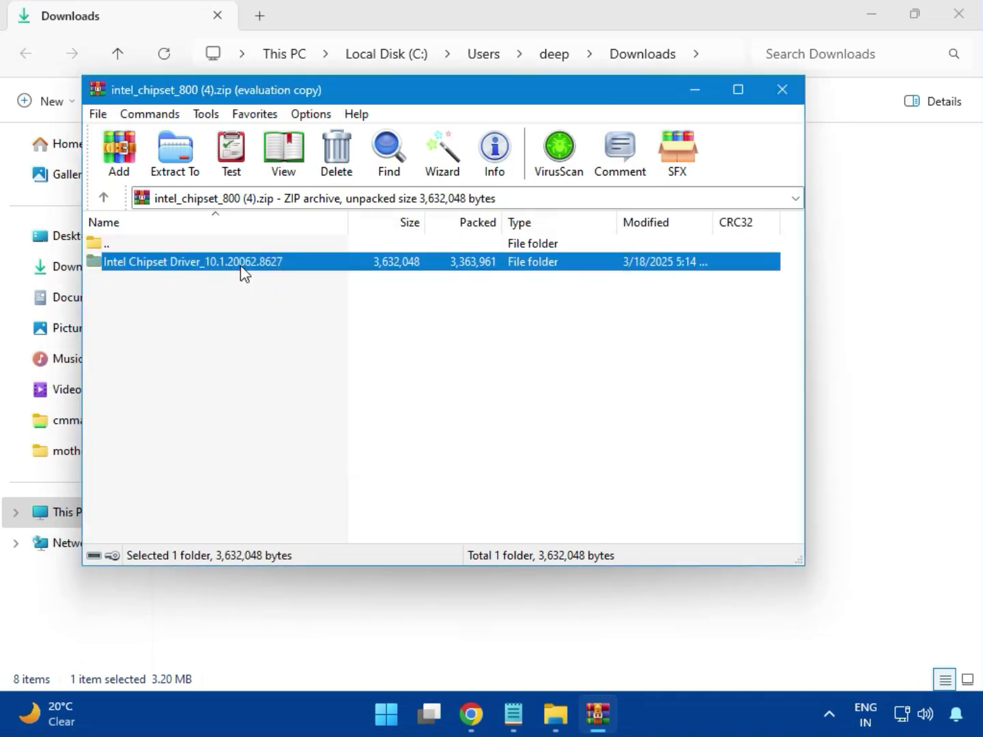
double_click(243, 273)
double_click(157, 273)
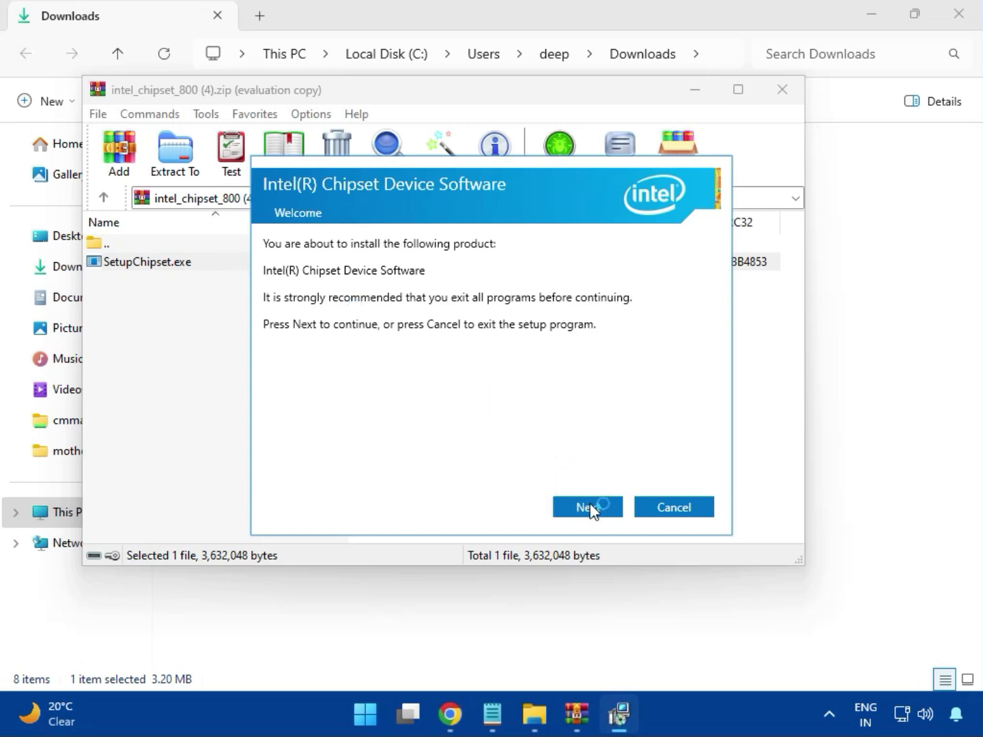
Try to install the Intel Chipset Device Software, allowing it to make changes, and close the installer and its archive
click(589, 507)
click(589, 508)
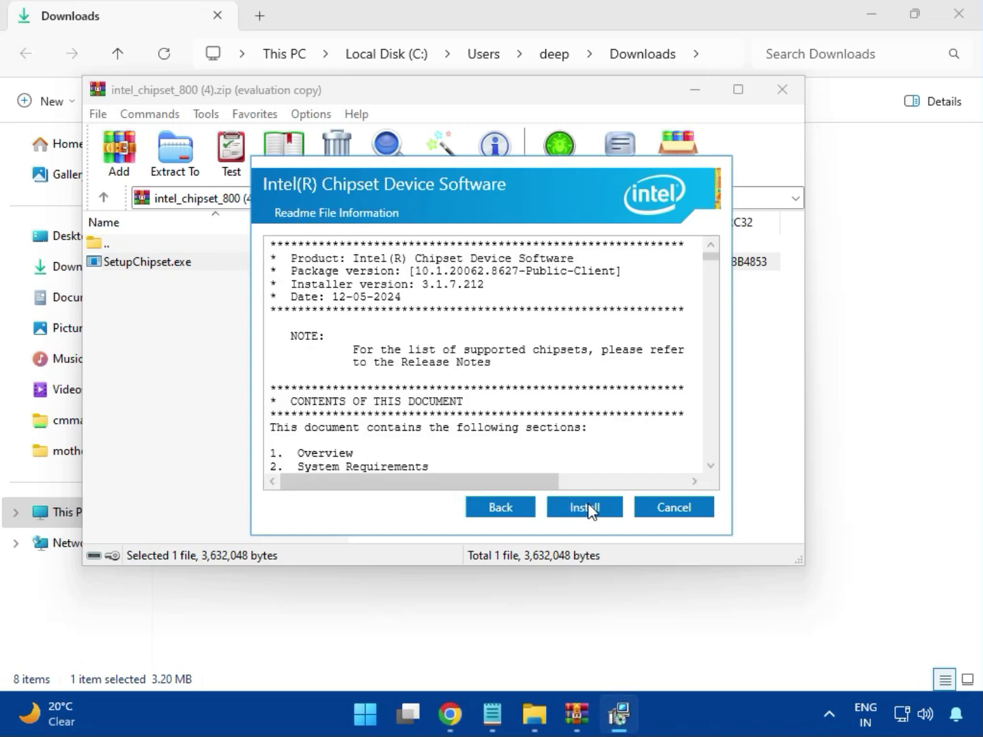
click(587, 507)
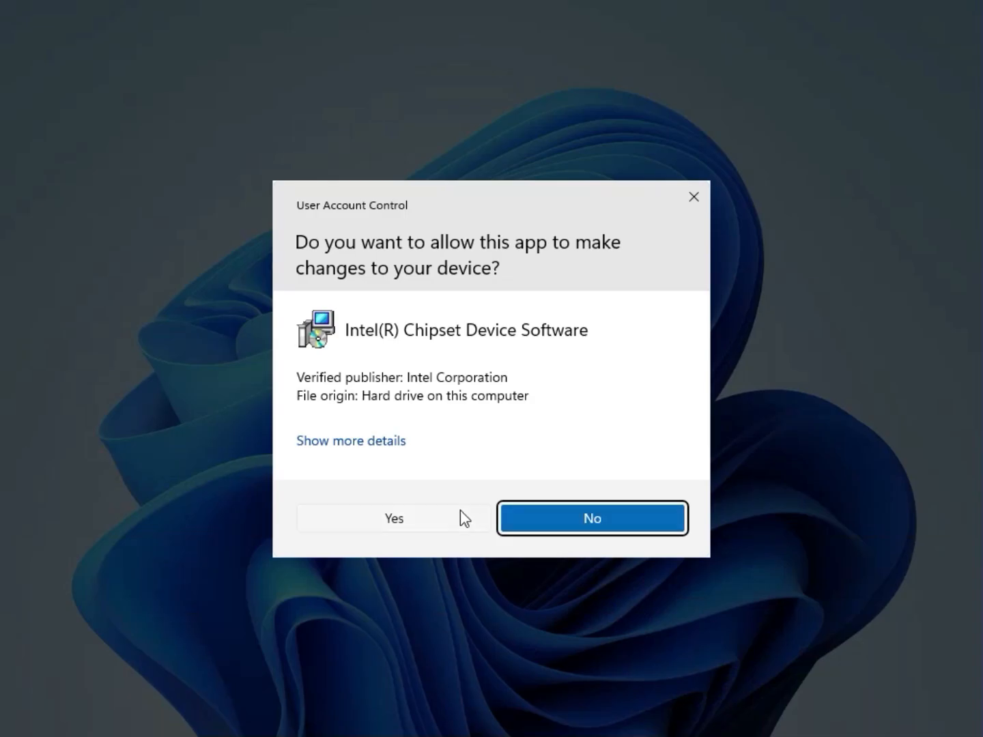
click(440, 519)
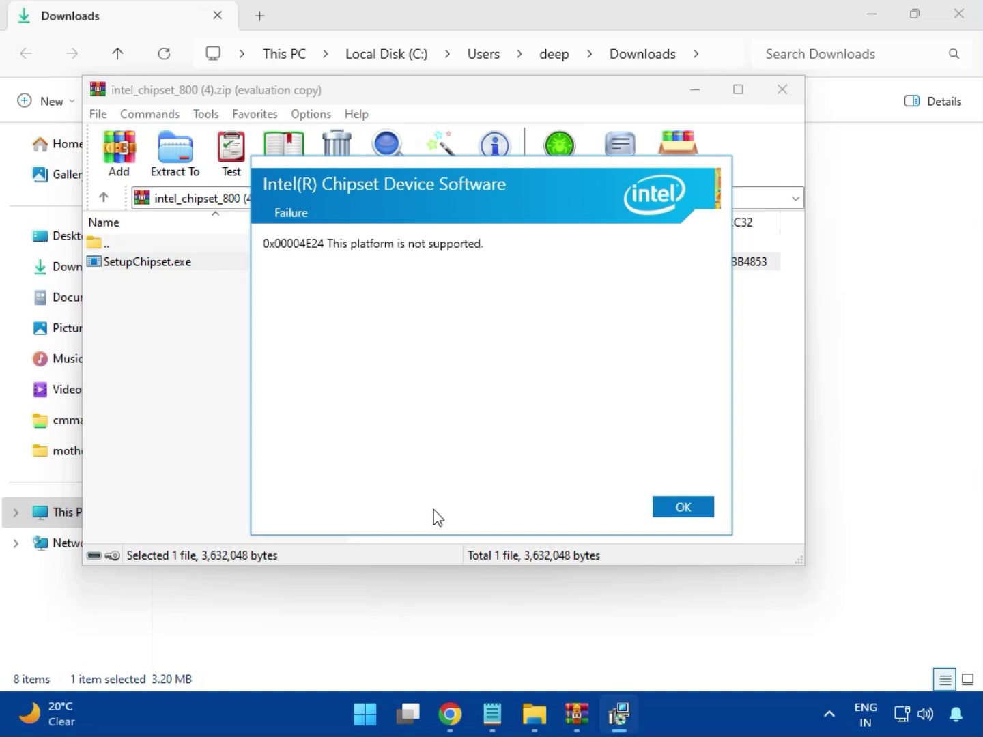
click(667, 509)
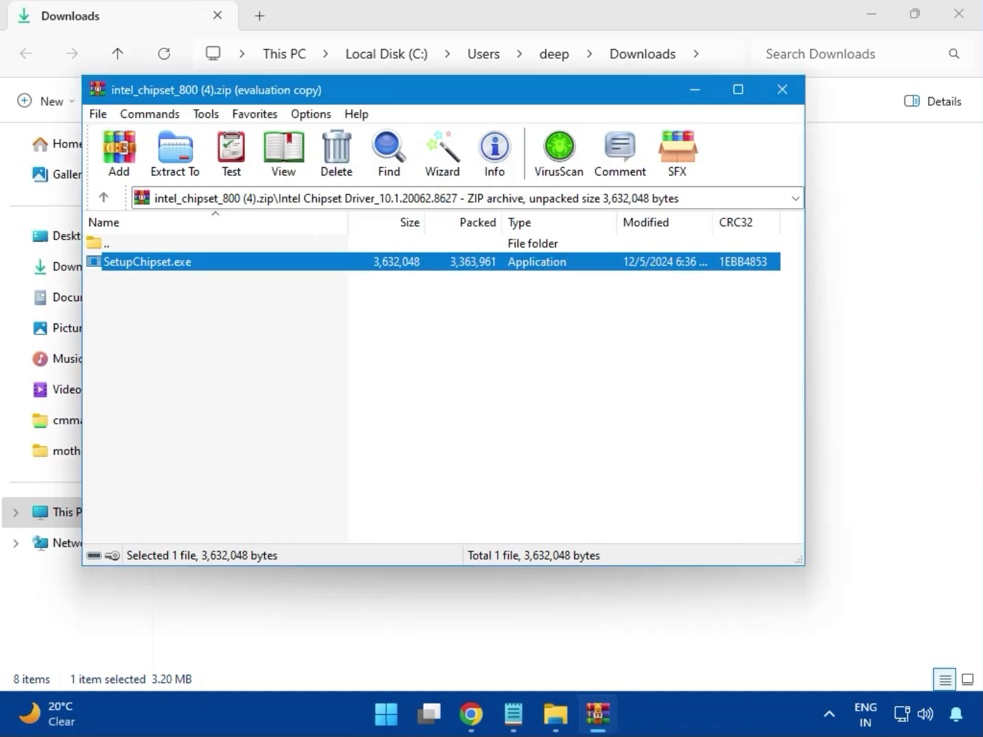
click(782, 95)
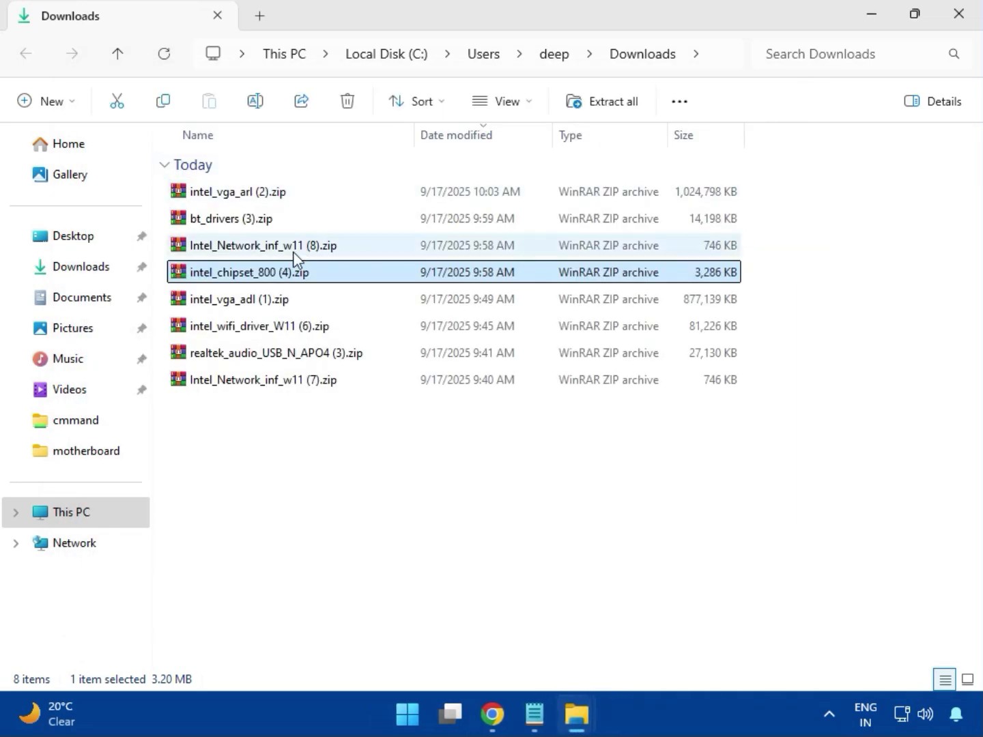
click(252, 304)
double_click(240, 301)
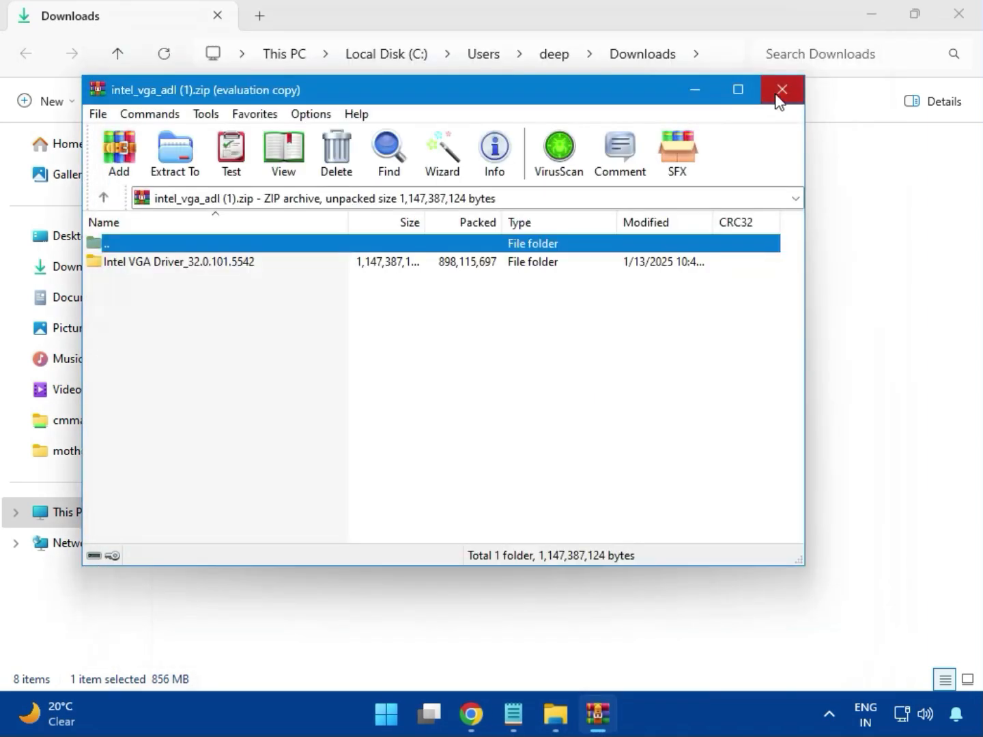
click(782, 89)
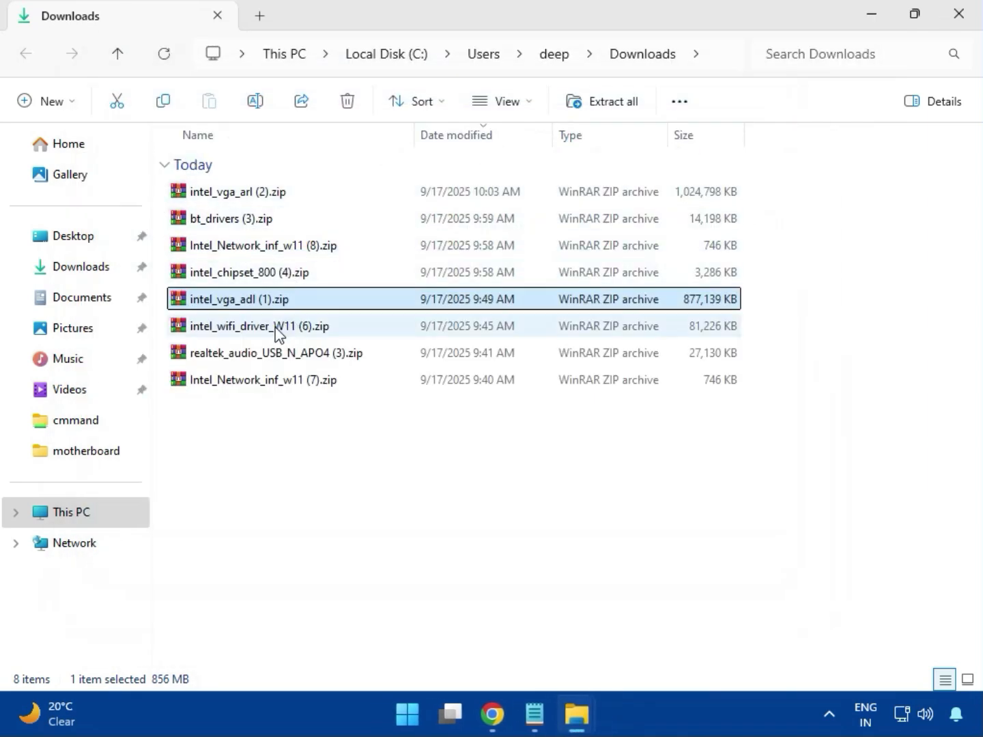
Open intel_wifi_driver_W11 (6).zip, dismiss the licence reminder and run WirelessSetup.exe from Intel WIFI Driver_23.40.0.4\UWD\Win64\Installer
double_click(252, 329)
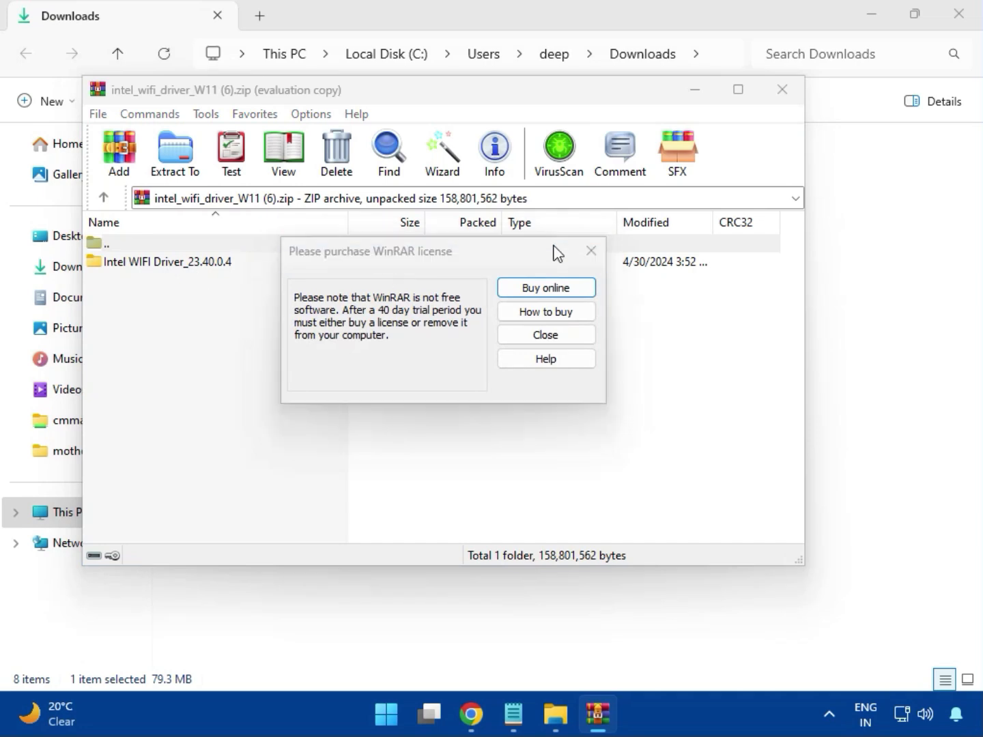
click(578, 254)
double_click(160, 264)
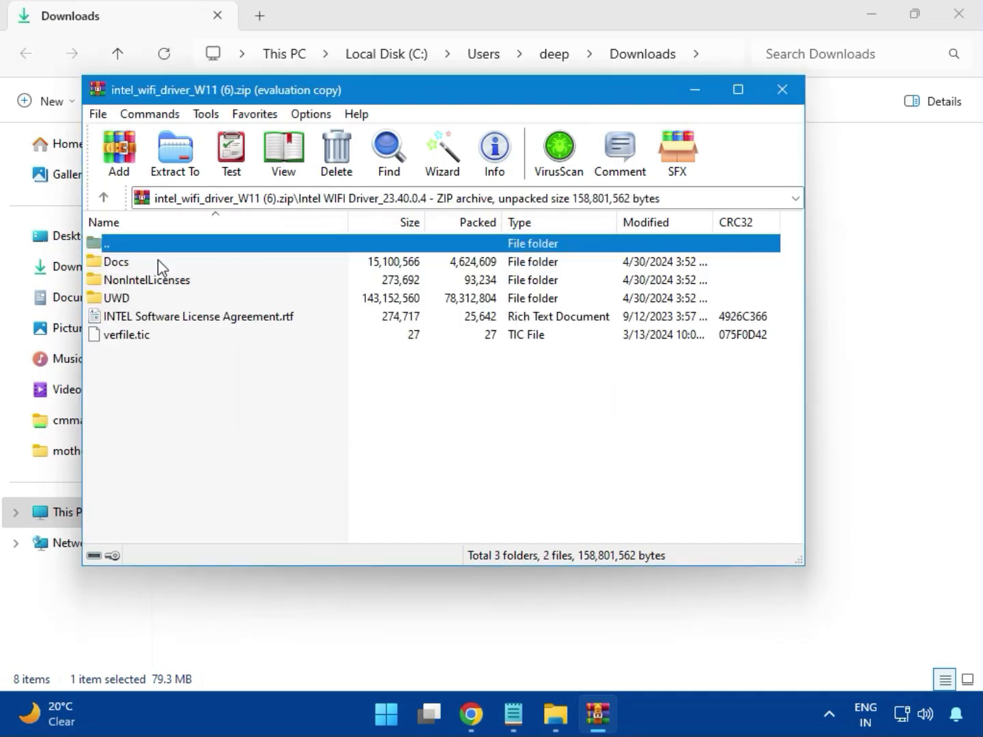
double_click(129, 299)
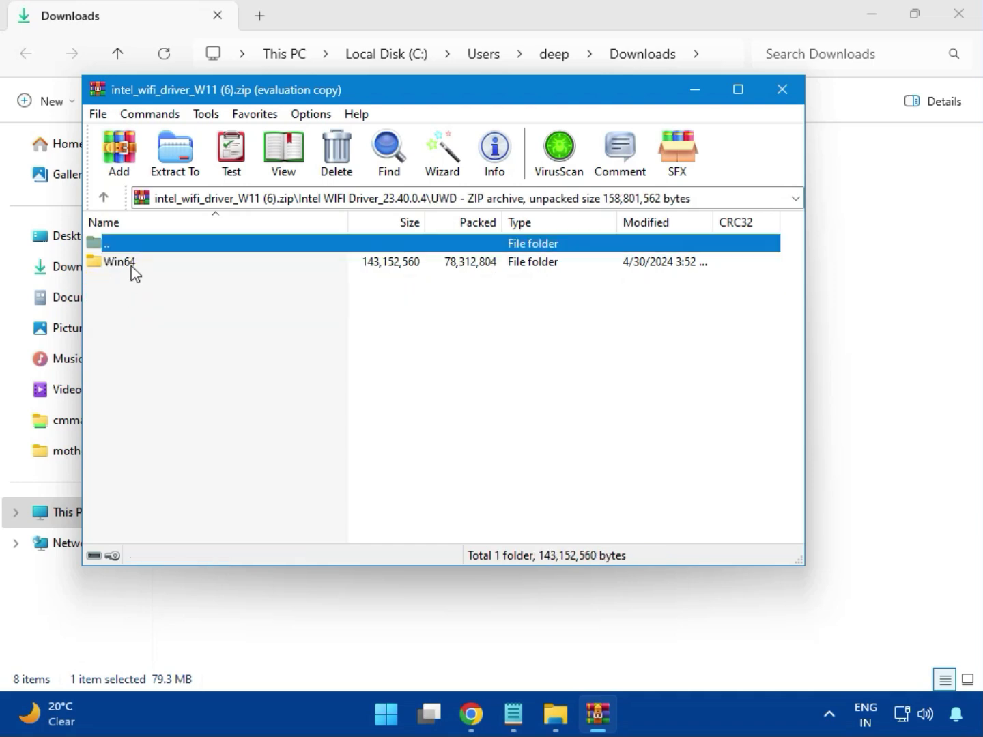
double_click(132, 267)
double_click(137, 264)
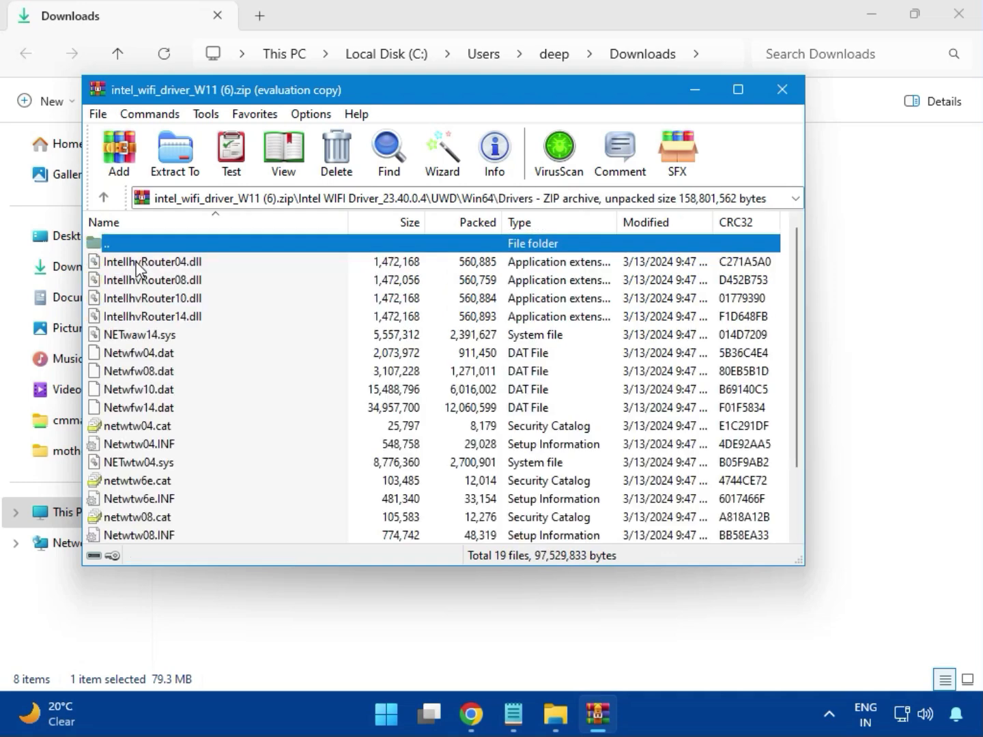
scroll(178, 406, down, 2)
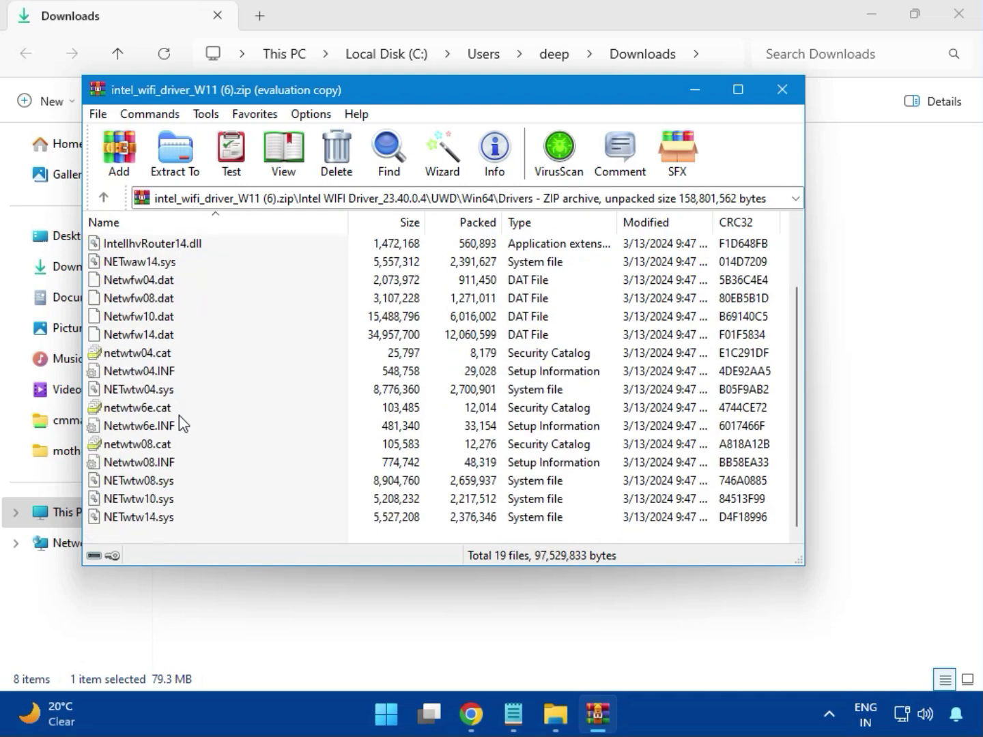
scroll(174, 451, up, 2)
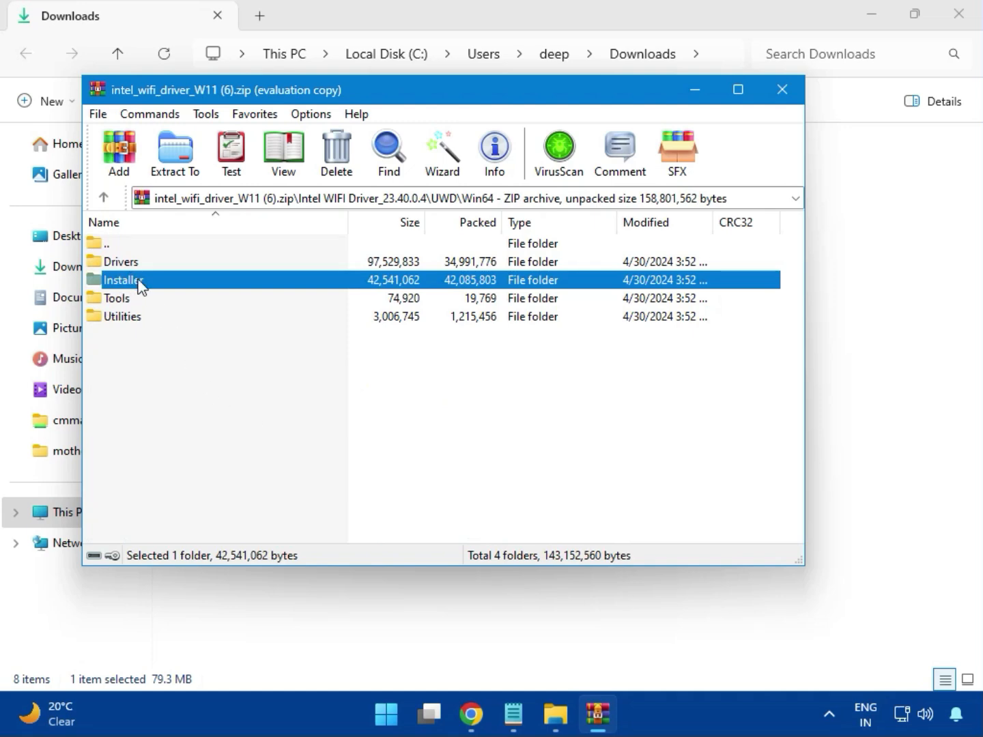
double_click(139, 281)
click(136, 281)
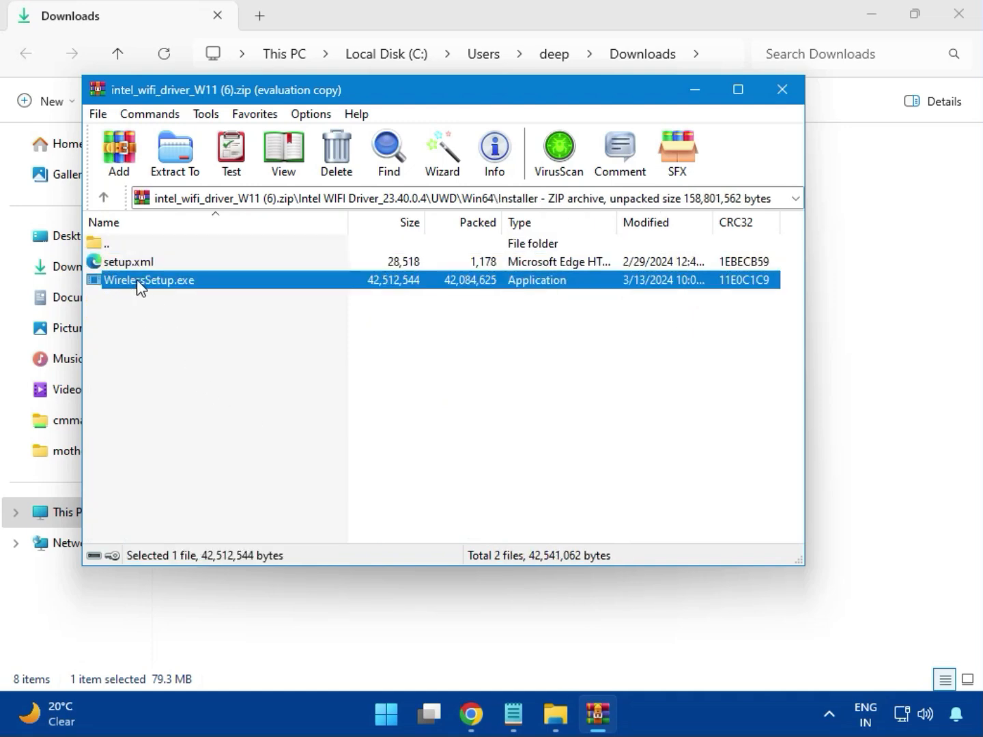
double_click(149, 280)
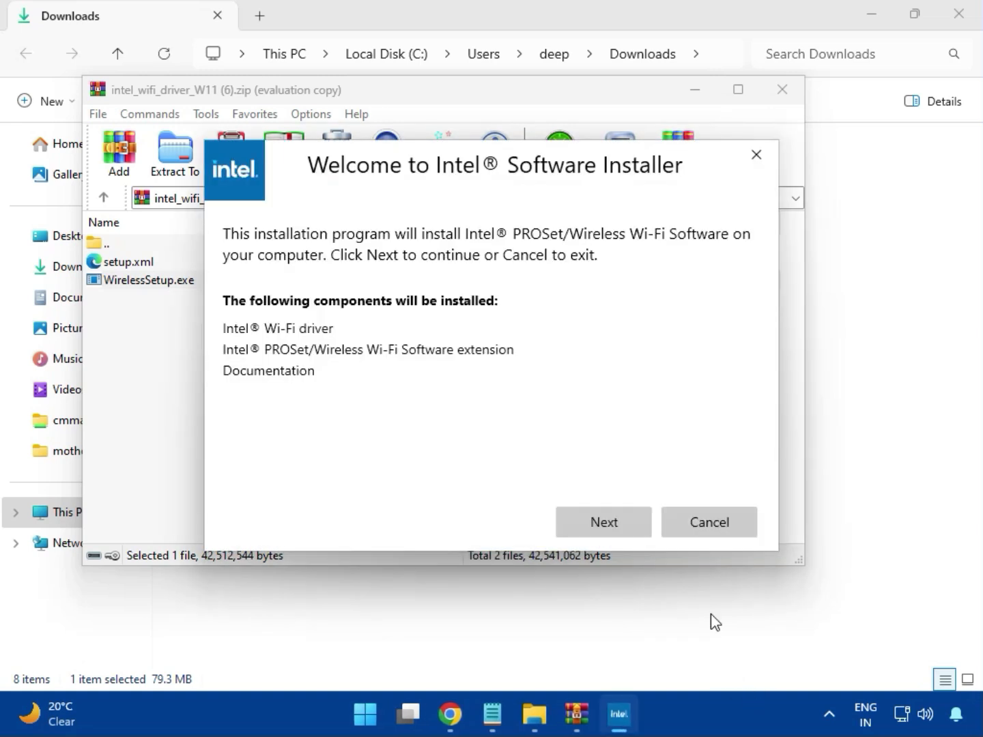
Install Intel PROSet/Wireless Wi-Fi Software with the licence terms accepted and changes allowed, finish the installer and close its archive
click(601, 513)
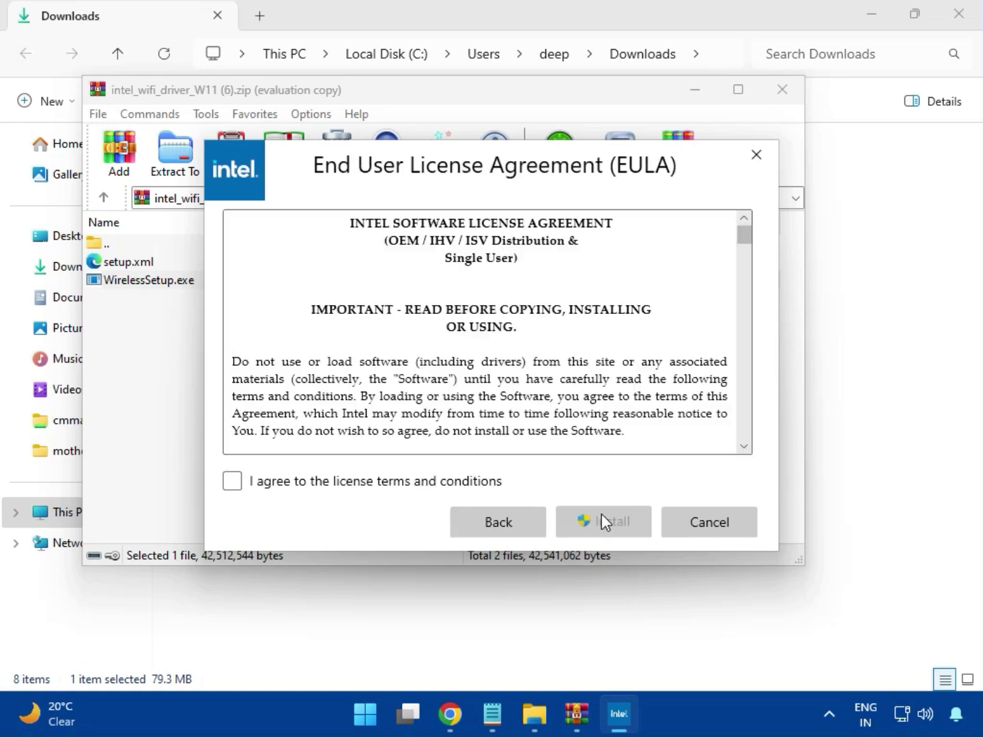
click(432, 485)
click(613, 527)
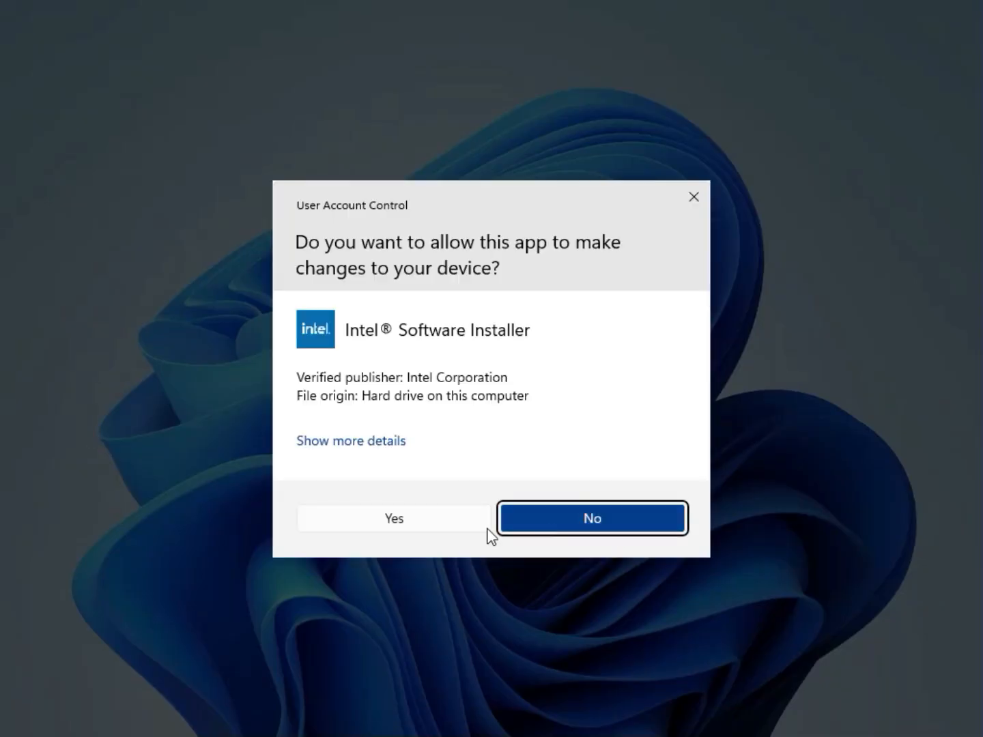
click(482, 527)
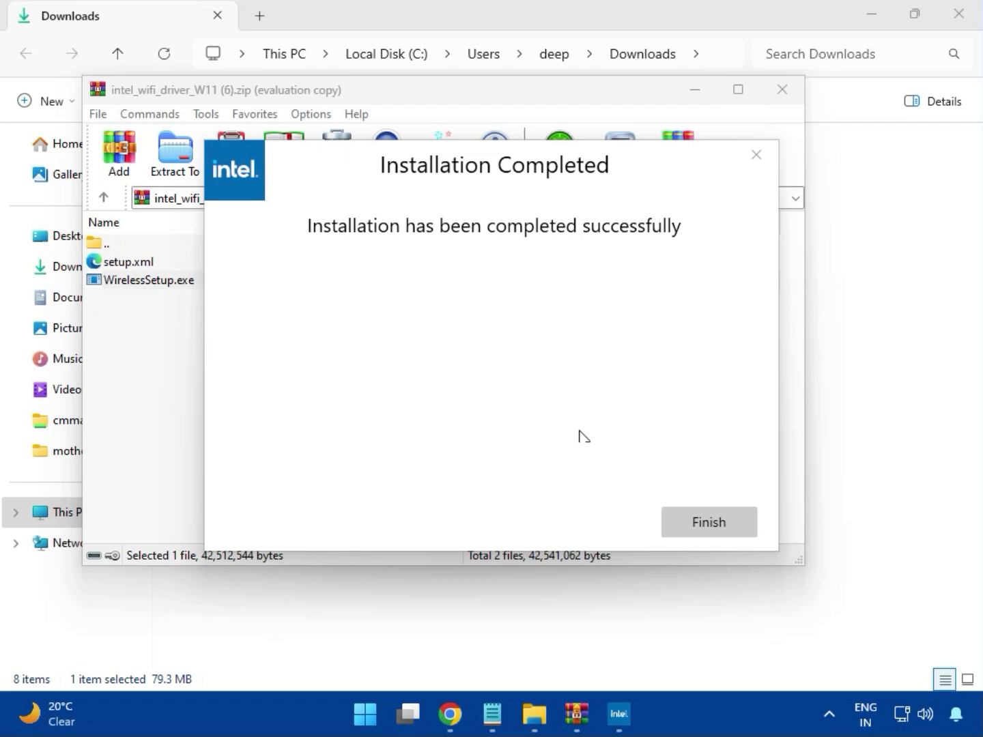
click(704, 520)
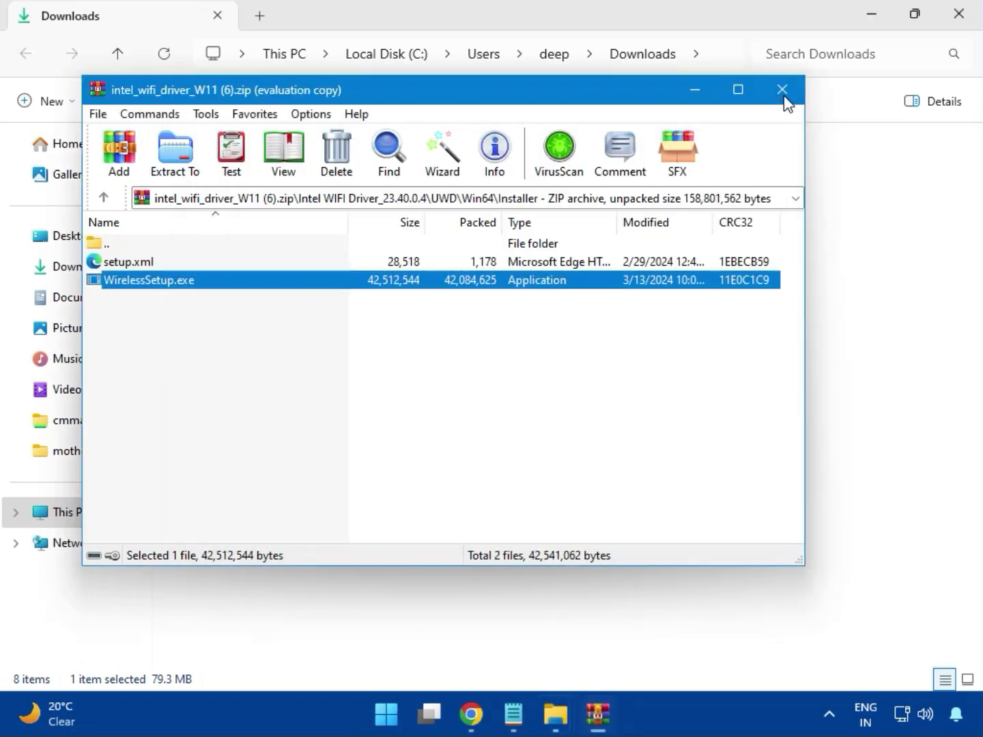
click(782, 95)
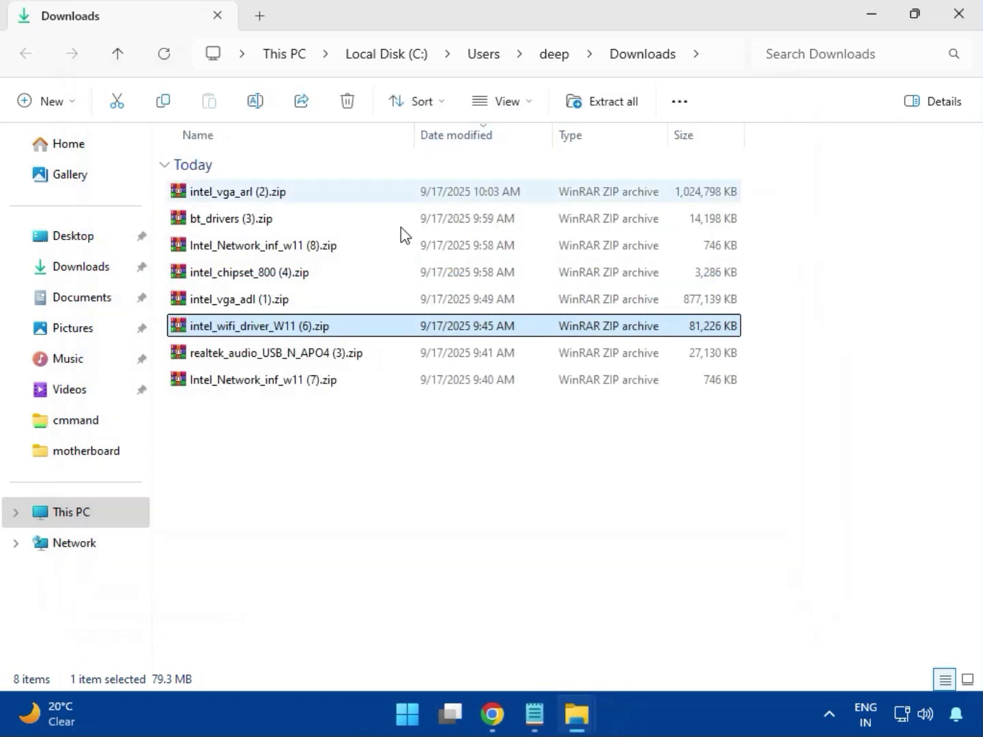
Run MSI_Launcher.exe from the Realtek USB Universal Driver folder of realtek_audio_USB_N_APO4 (3).zip, allowing its changes, and close the archive and the Downloads window
double_click(294, 362)
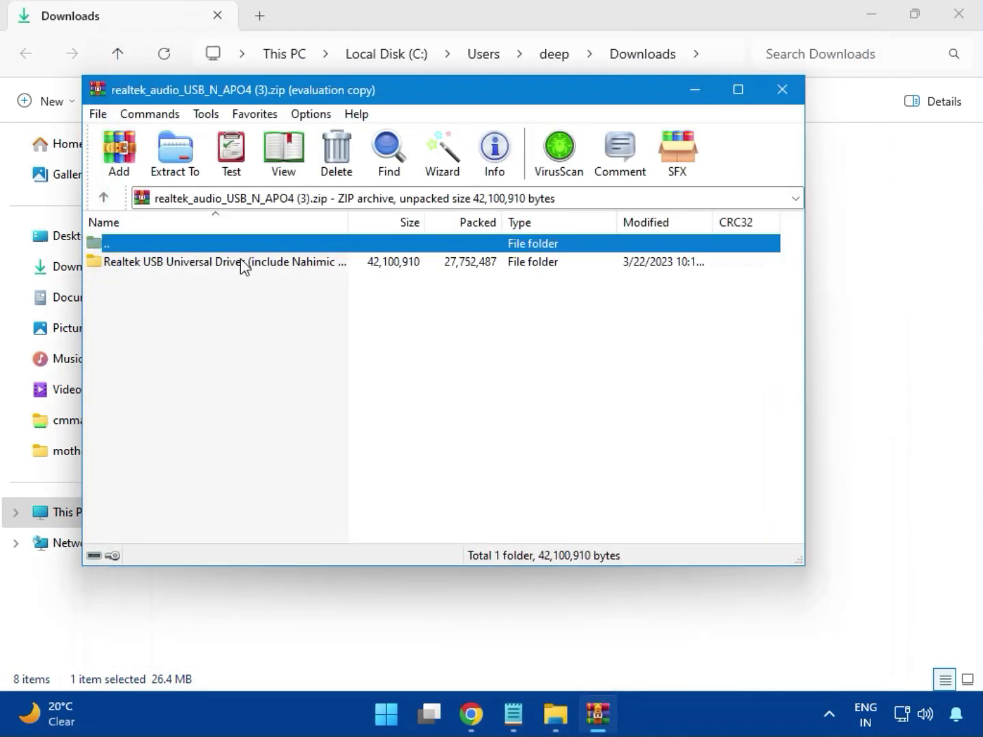
double_click(220, 266)
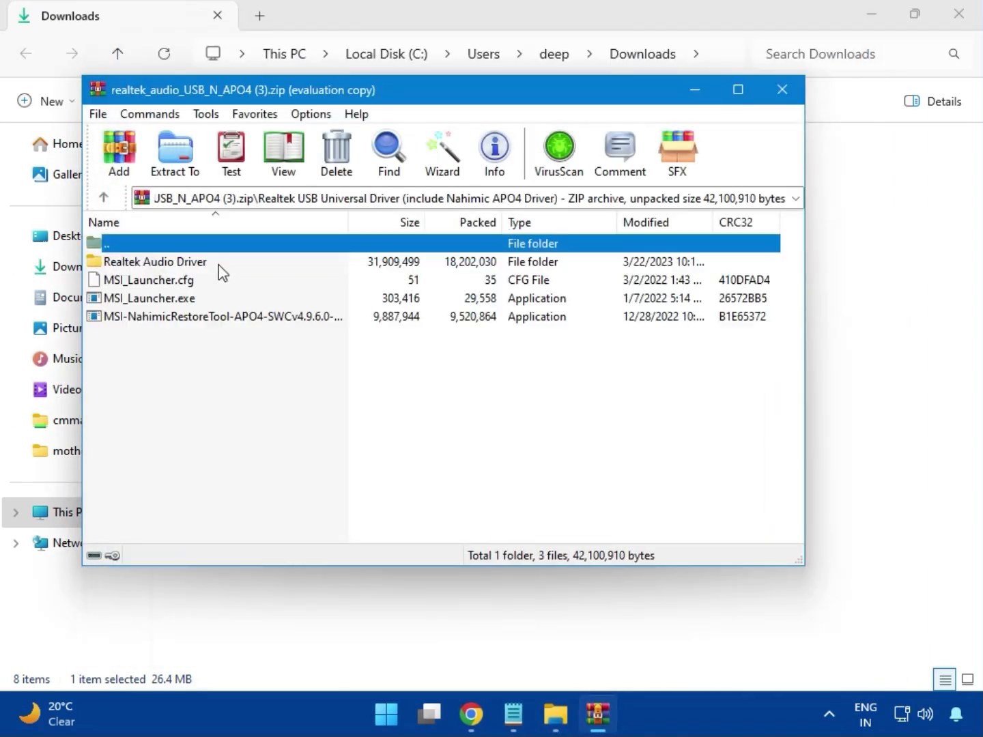
double_click(174, 300)
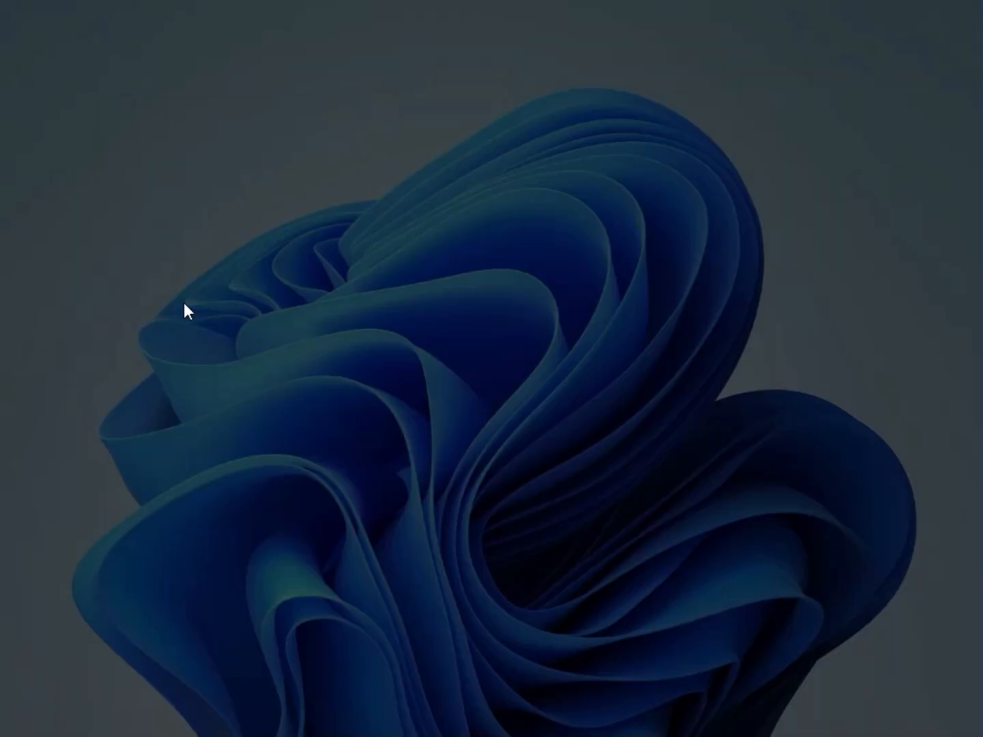
click(393, 519)
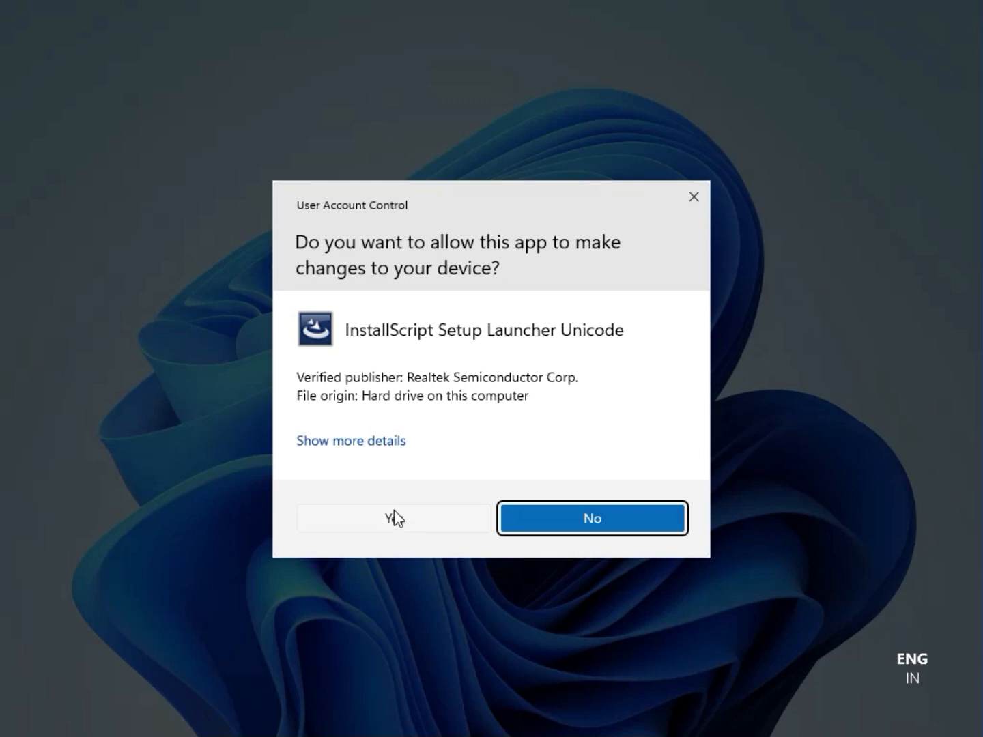
click(393, 518)
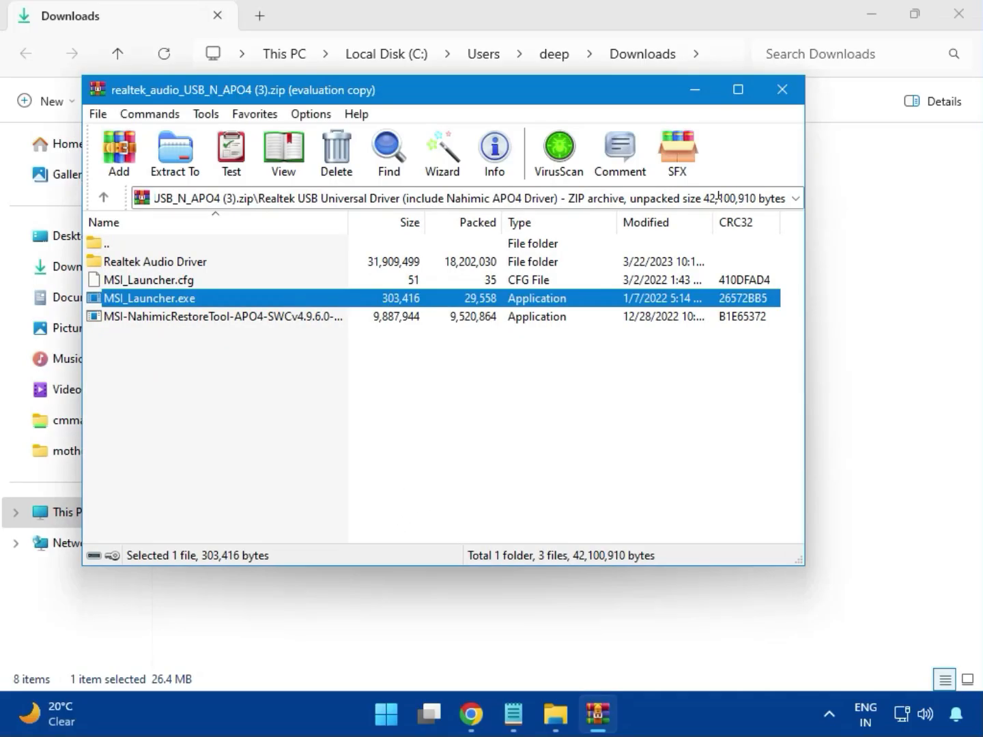
click(783, 89)
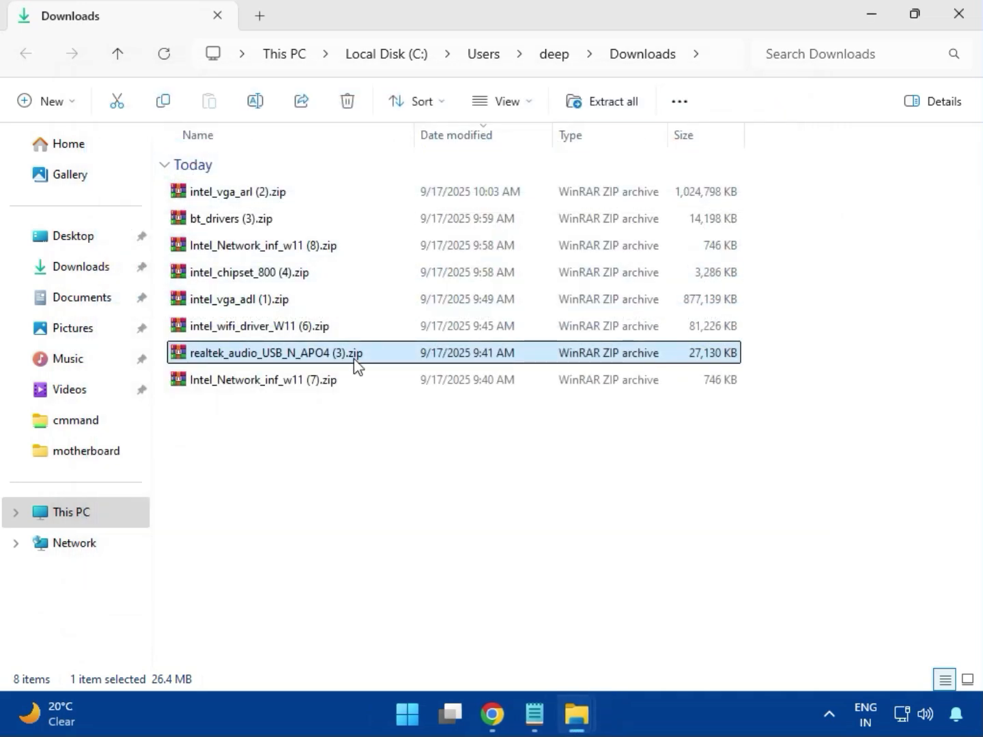
click(265, 387)
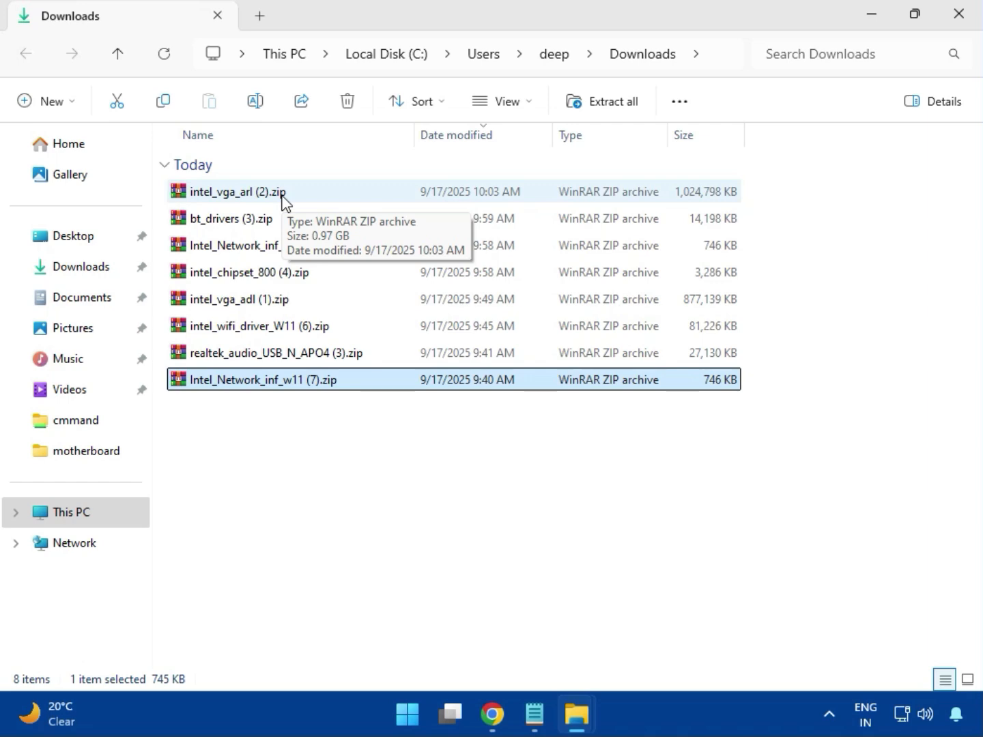
click(959, 30)
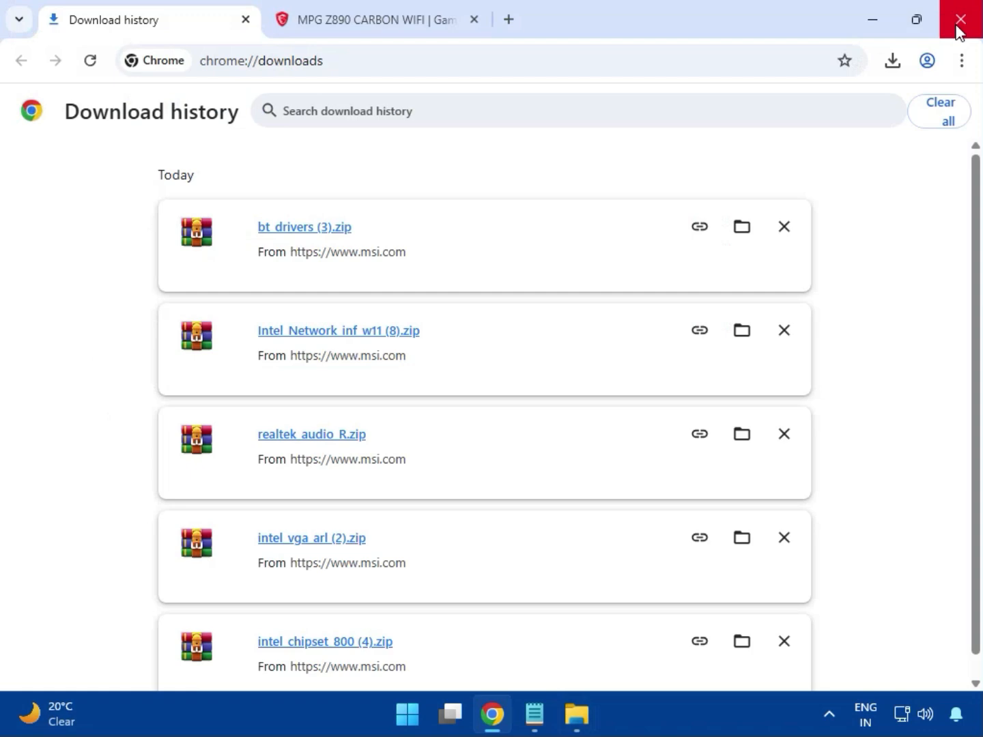